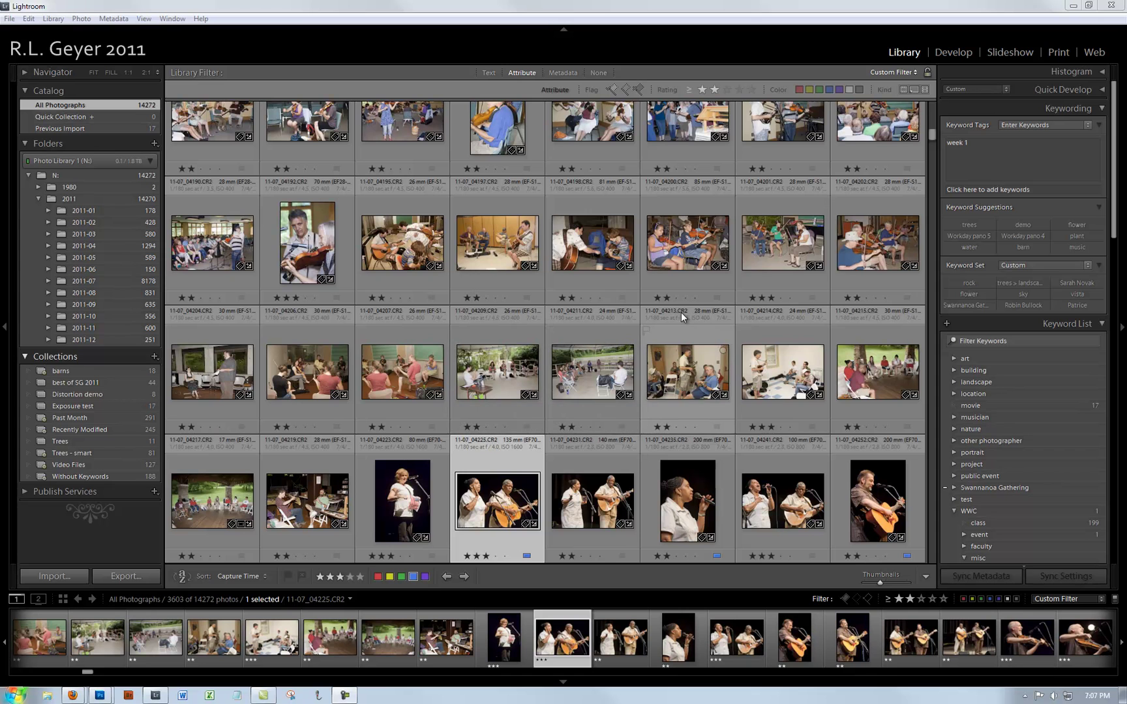
# Filter the grid to red-labeled photos with no star minimum, showing 20 photos
pyautogui.click(801, 89)
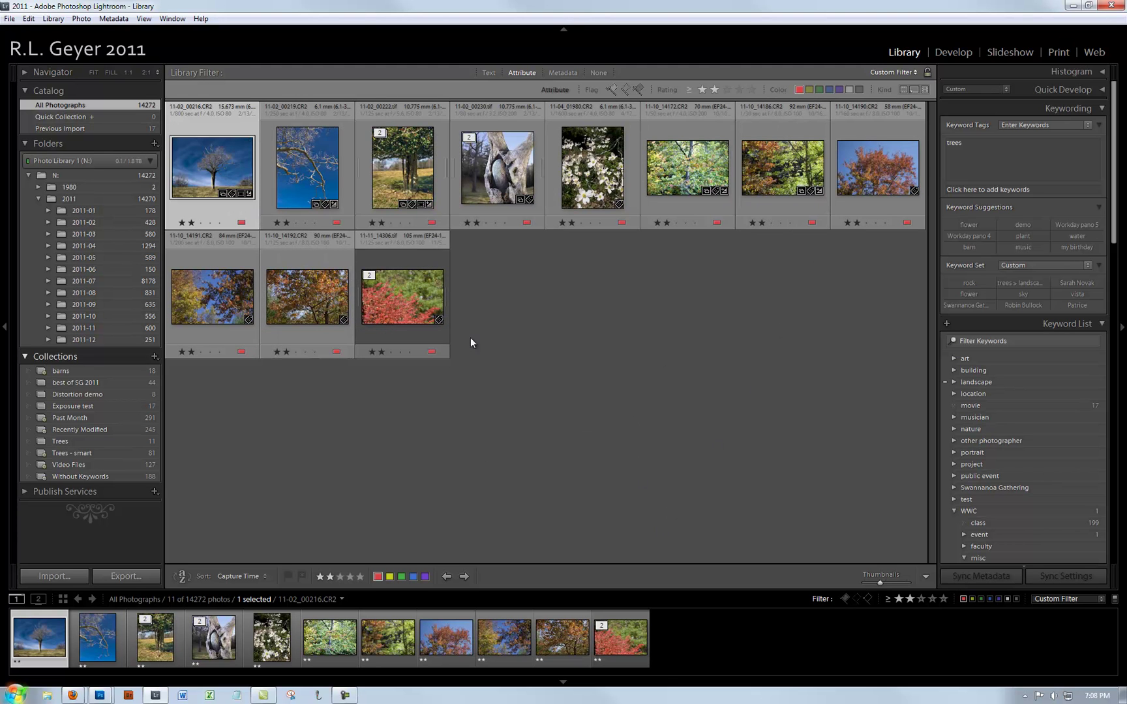
pyautogui.click(701, 88)
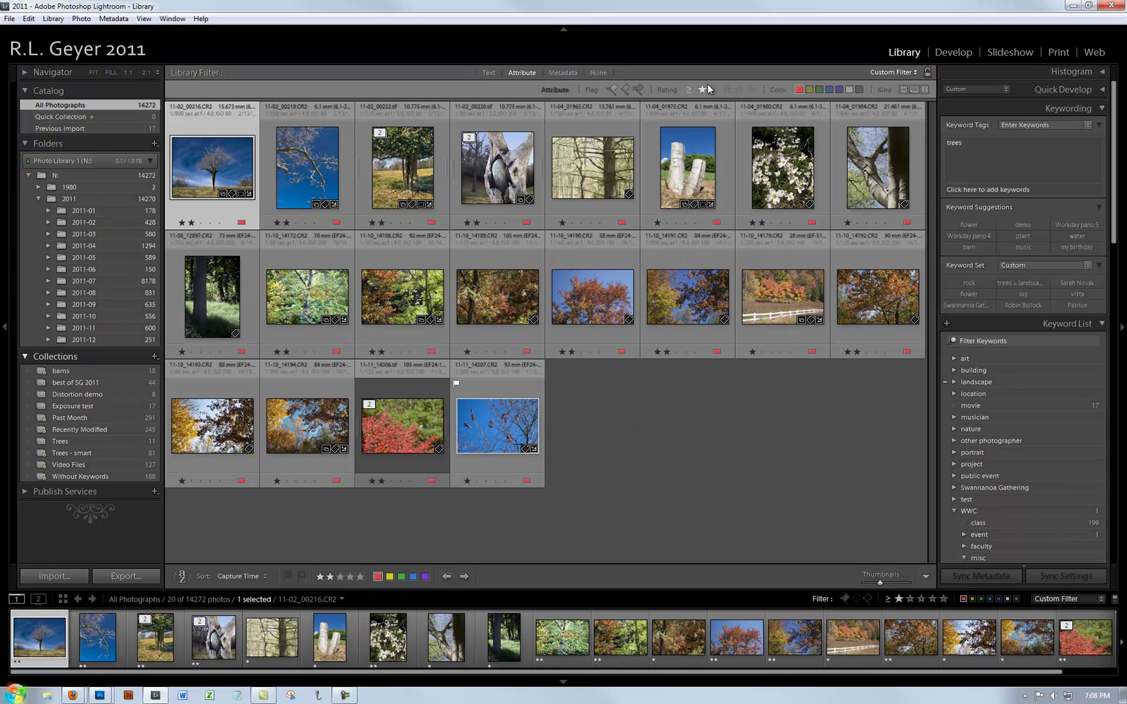
pyautogui.click(701, 88)
# Rate the two-star red photos, including the dogwood and red tree, three stars, then deselect
pyautogui.keyDown('ctrl'); pyautogui.click(314, 182); pyautogui.keyUp('ctrl')
pyautogui.keyDown('ctrl'); pyautogui.click(414, 189); pyautogui.keyUp('ctrl')
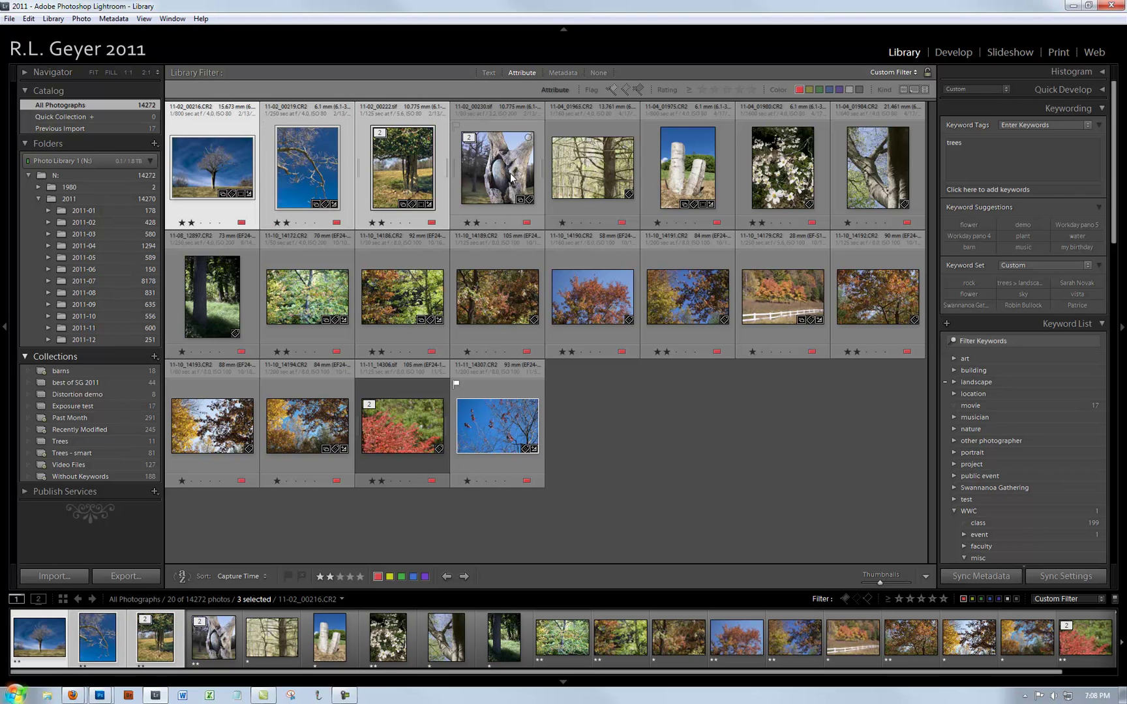
pyautogui.keyDown('ctrl'); pyautogui.click(514, 178); pyautogui.keyUp('ctrl')
pyautogui.keyDown('ctrl'); pyautogui.click(770, 182); pyautogui.keyUp('ctrl')
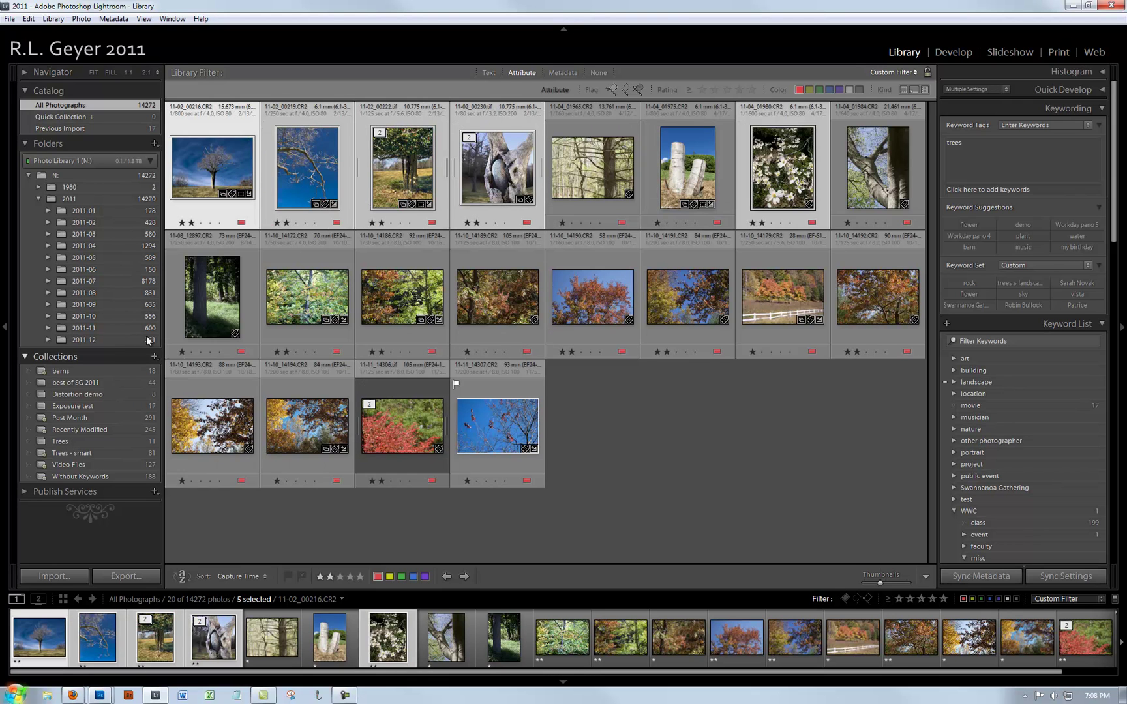
pyautogui.keyDown('ctrl'); pyautogui.click(307, 296); pyautogui.keyUp('ctrl')
pyautogui.keyDown('ctrl'); pyautogui.click(401, 297); pyautogui.keyUp('ctrl')
pyautogui.keyDown('ctrl'); pyautogui.click(592, 297); pyautogui.keyUp('ctrl')
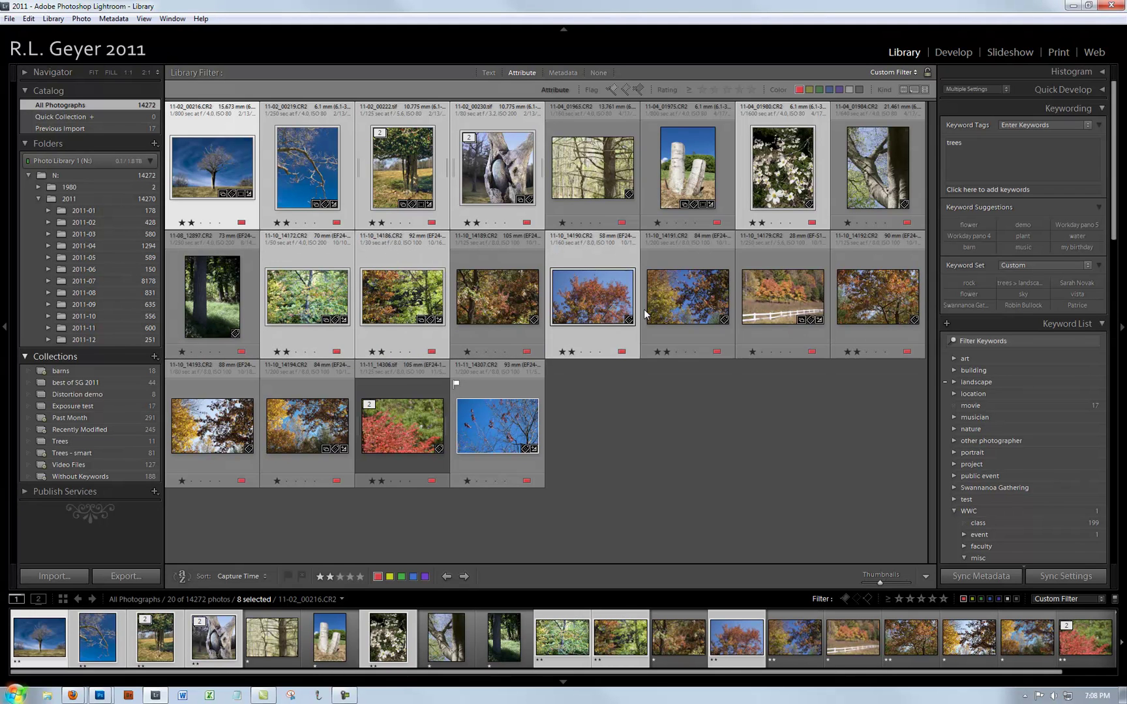
pyautogui.keyDown('ctrl'); pyautogui.click(686, 296); pyautogui.keyUp('ctrl')
pyautogui.keyDown('ctrl'); pyautogui.click(877, 297); pyautogui.keyUp('ctrl')
pyautogui.keyDown('ctrl'); pyautogui.click(402, 427); pyautogui.keyUp('ctrl')
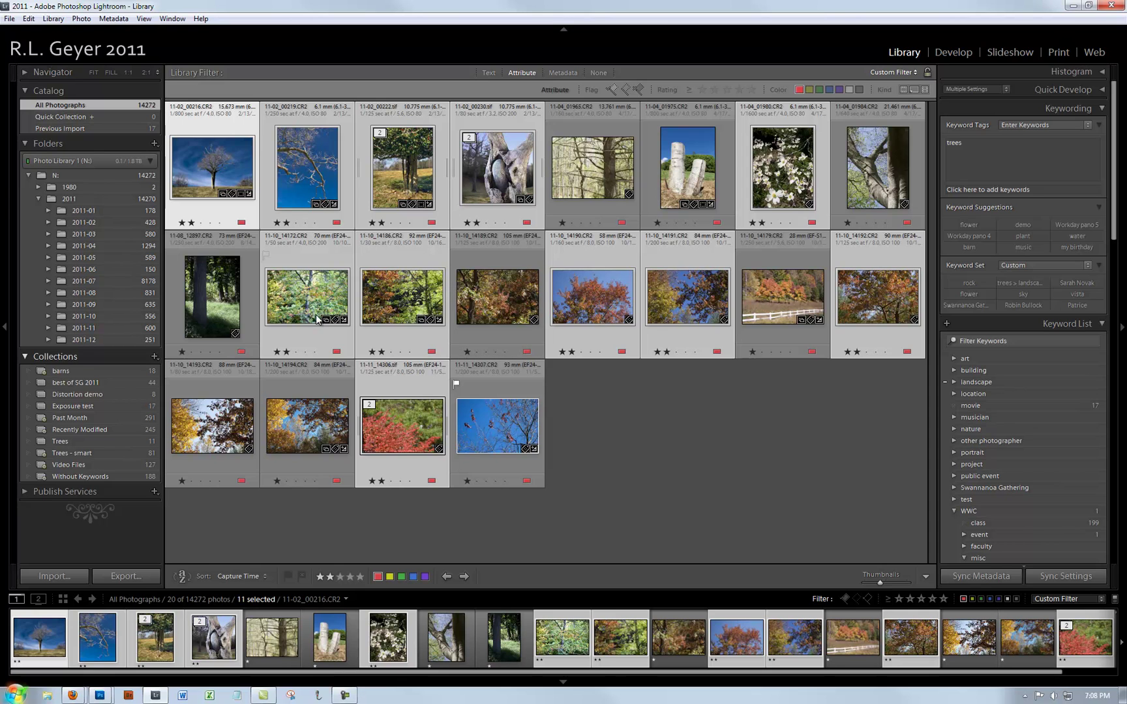
pyautogui.click(341, 576)
pyautogui.click(665, 458)
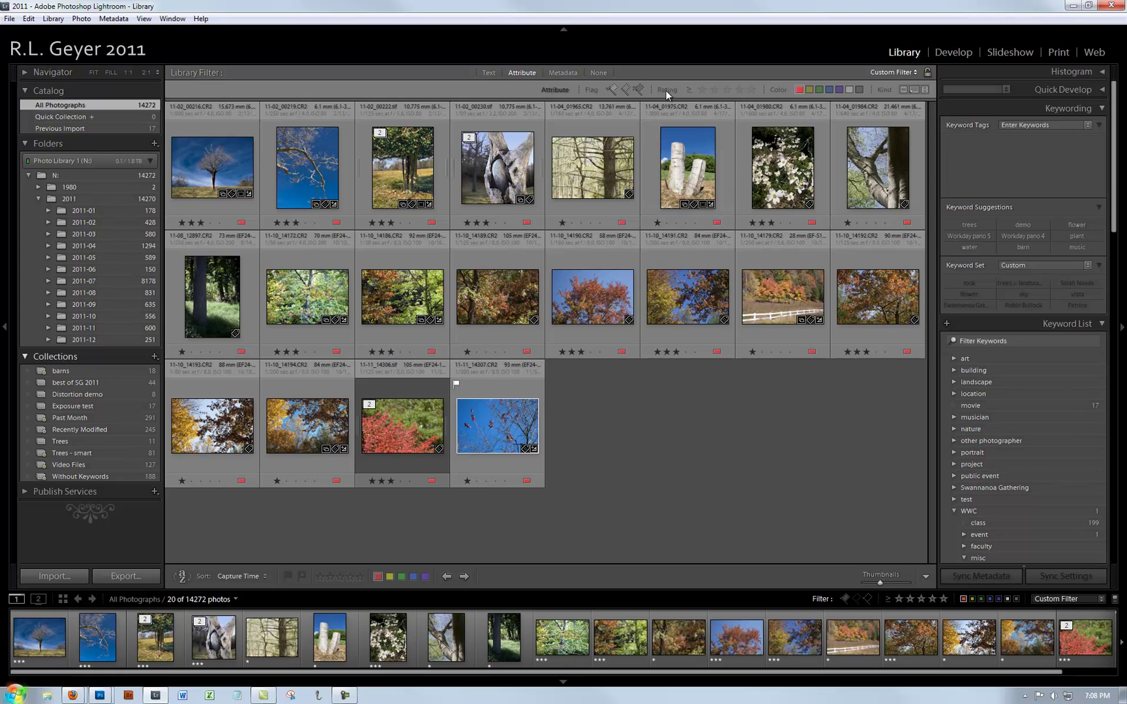
# Filter to three-star red photos and flag the first lone tree photo as a pick
pyautogui.click(724, 89)
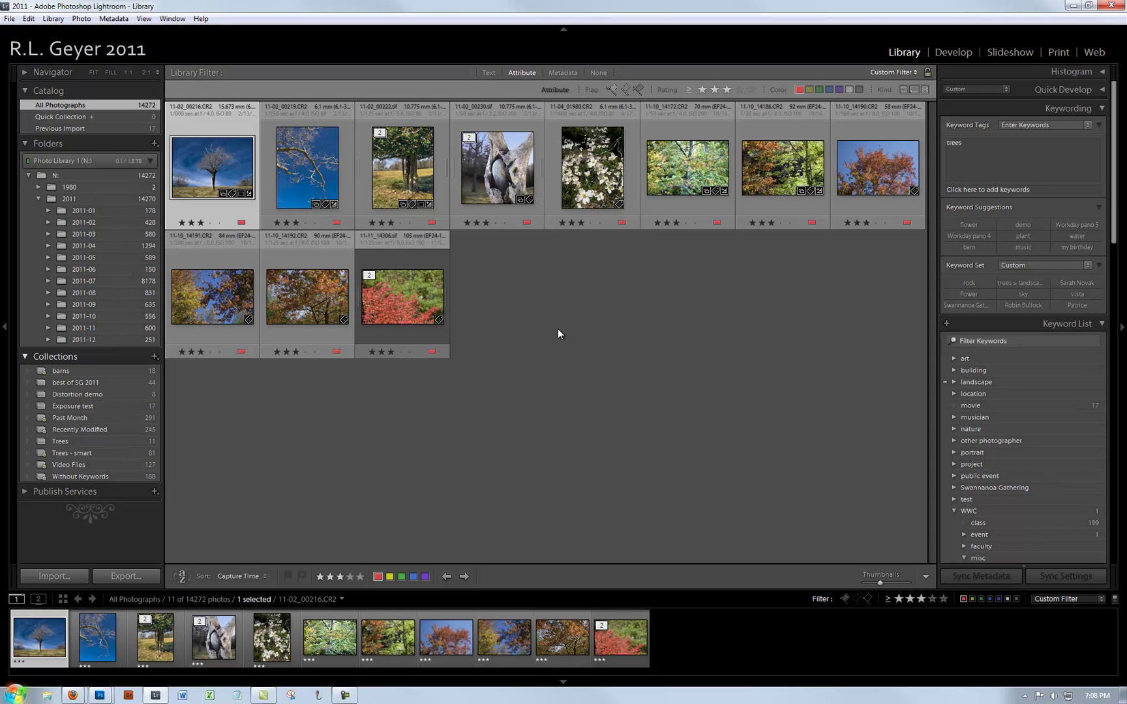
pyautogui.moveTo(212, 167)
pyautogui.press('p')
# Swap the red label filter for yellow with no rating minimum, showing 16 water photos
pyautogui.click(799, 89)
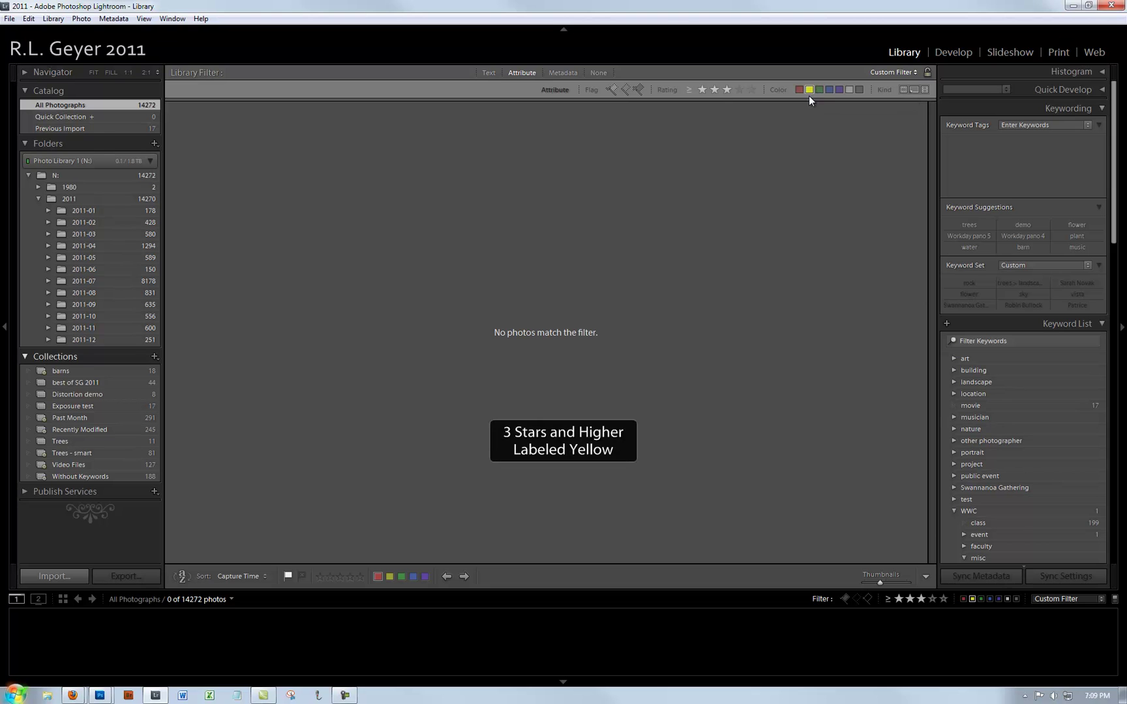
pyautogui.click(702, 90)
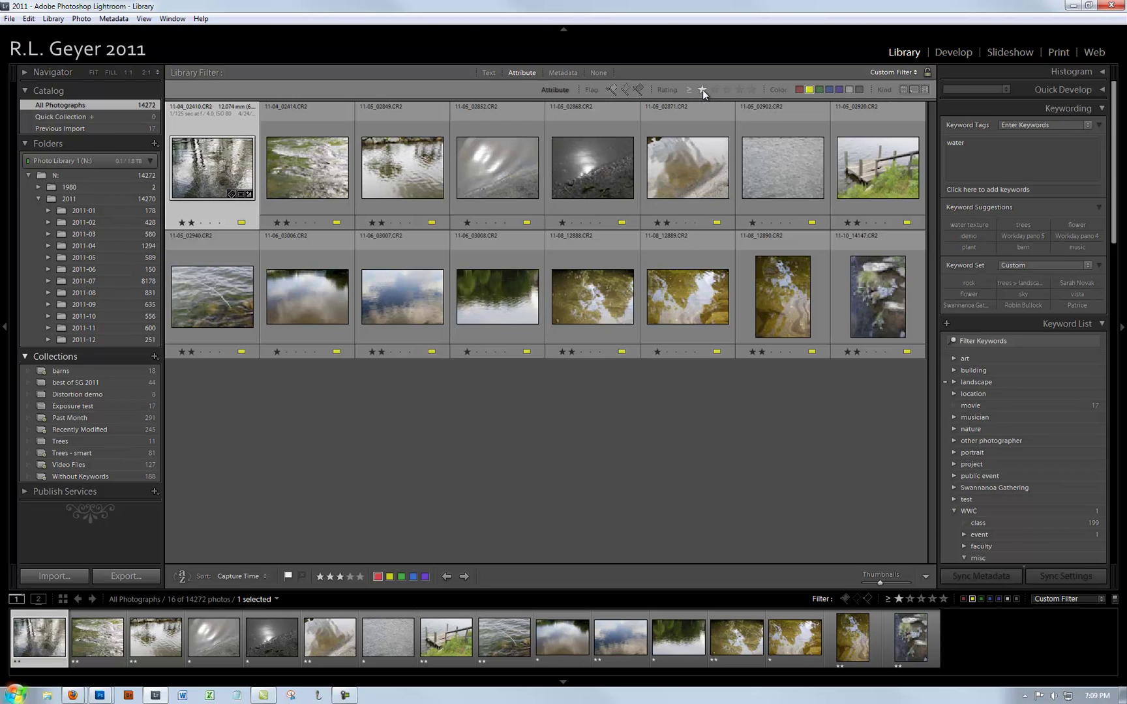
pyautogui.click(704, 90)
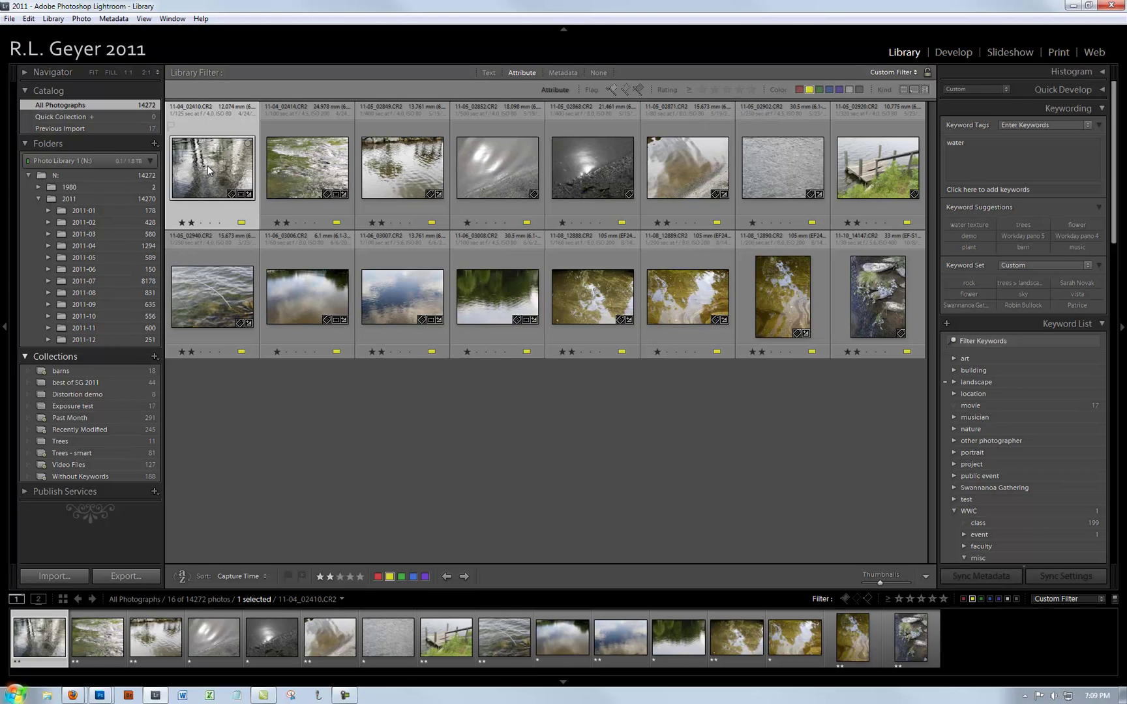
# Rate ten two-star yellow water photos three stars and filter the grid to three stars
pyautogui.keyDown('shift'); pyautogui.click(307, 167); pyautogui.keyUp('shift')
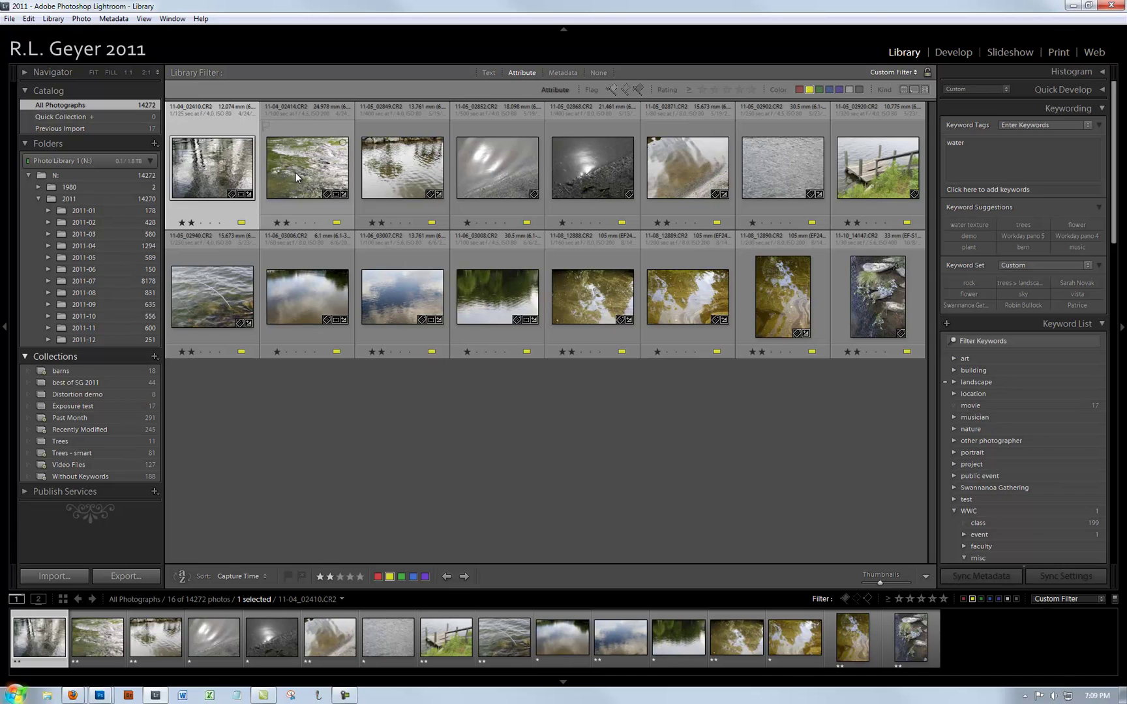
pyautogui.keyDown('ctrl'); pyautogui.click(419, 189); pyautogui.keyUp('ctrl')
pyautogui.keyDown('ctrl'); pyautogui.click(688, 171); pyautogui.keyUp('ctrl')
pyautogui.keyDown('ctrl'); pyautogui.click(878, 172); pyautogui.keyUp('ctrl')
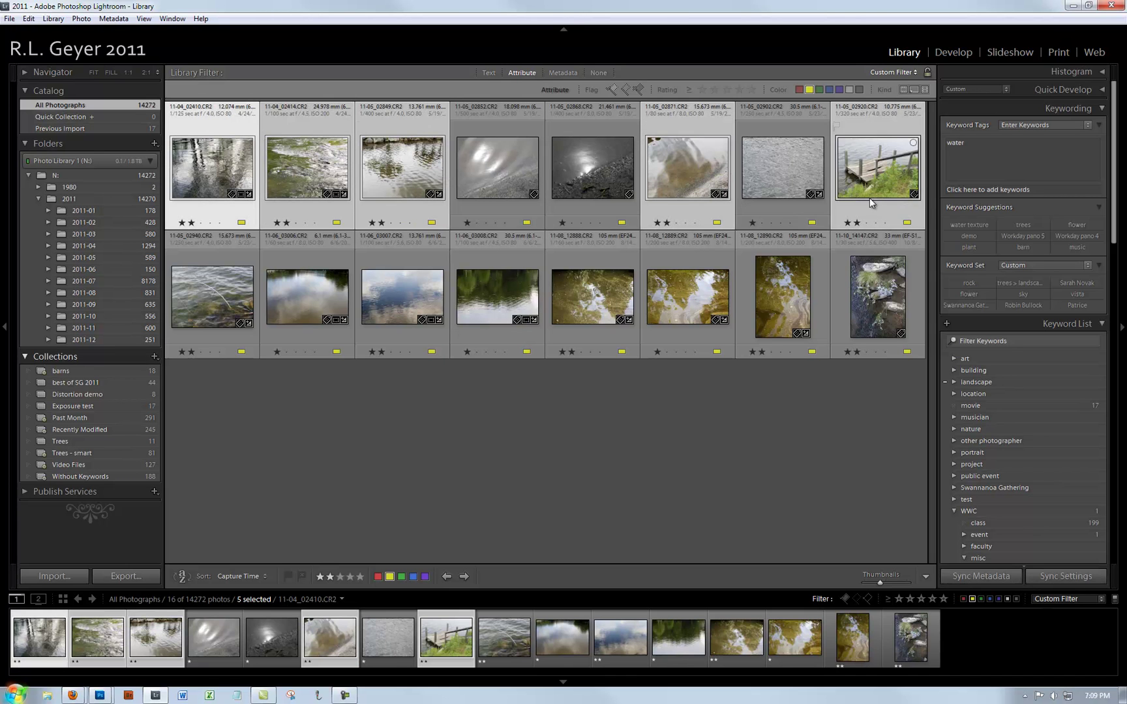
pyautogui.keyDown('ctrl'); pyautogui.click(879, 295); pyautogui.keyUp('ctrl')
pyautogui.keyDown('ctrl'); pyautogui.click(592, 295); pyautogui.keyUp('ctrl')
pyautogui.keyDown('ctrl'); pyautogui.click(782, 295); pyautogui.keyUp('ctrl')
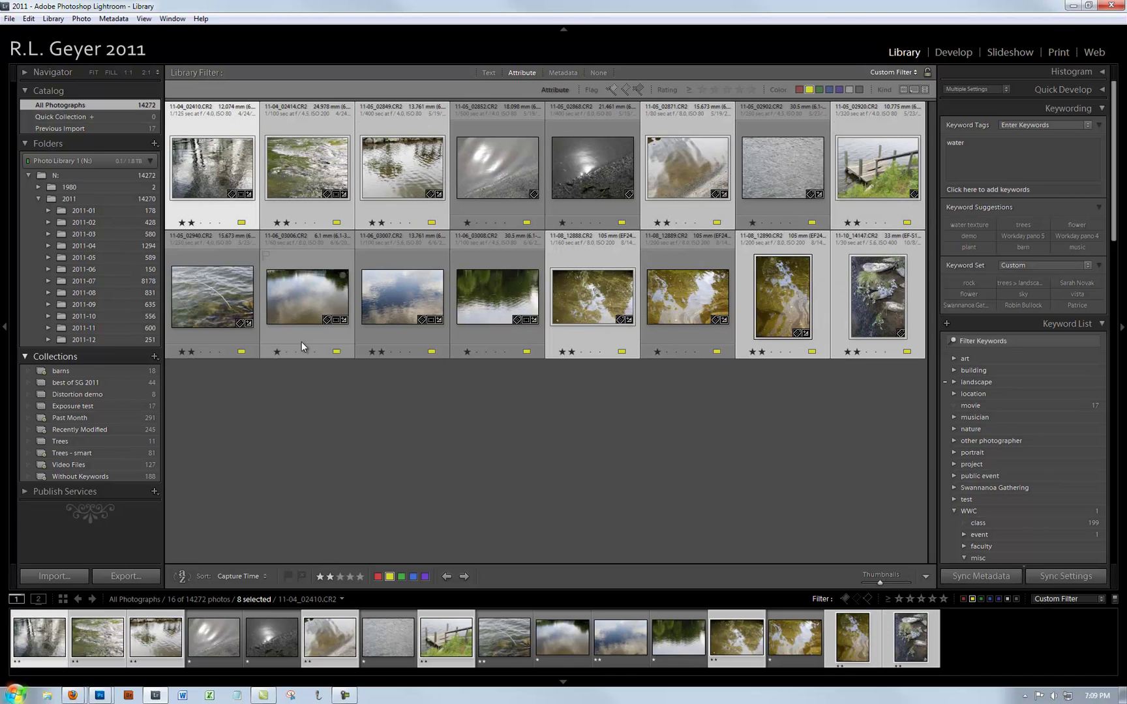
pyautogui.keyDown('ctrl'); pyautogui.click(211, 295); pyautogui.keyUp('ctrl')
pyautogui.keyDown('ctrl'); pyautogui.click(388, 297); pyautogui.keyUp('ctrl')
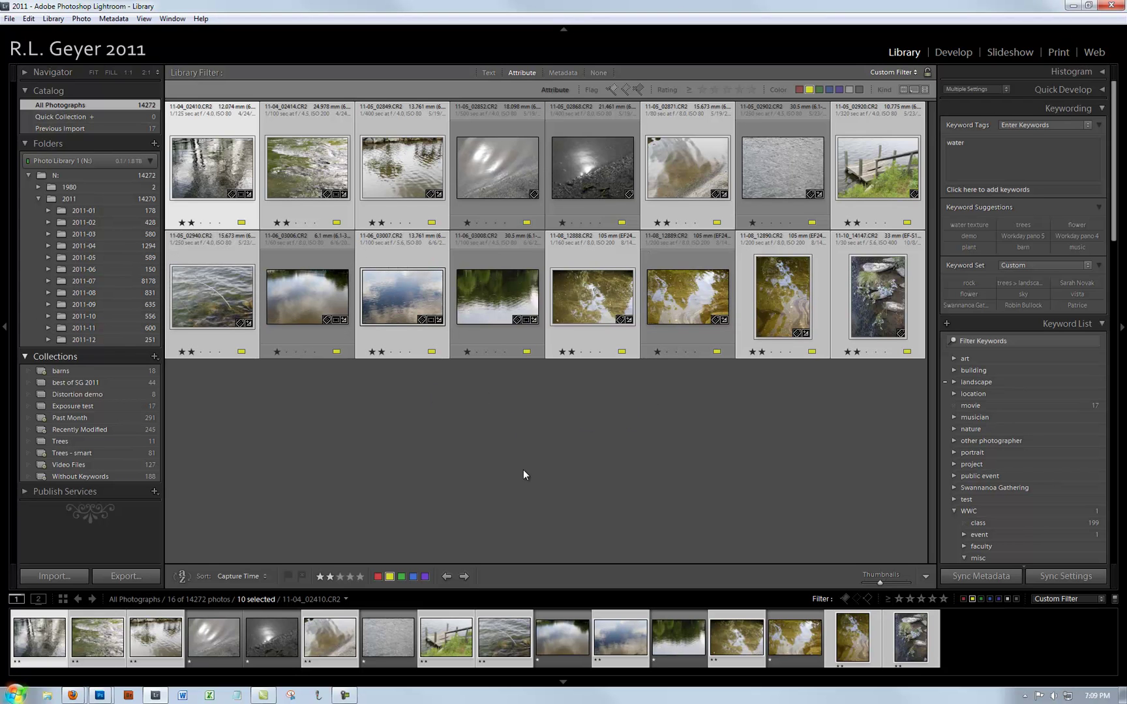
pyautogui.click(339, 576)
pyautogui.click(722, 88)
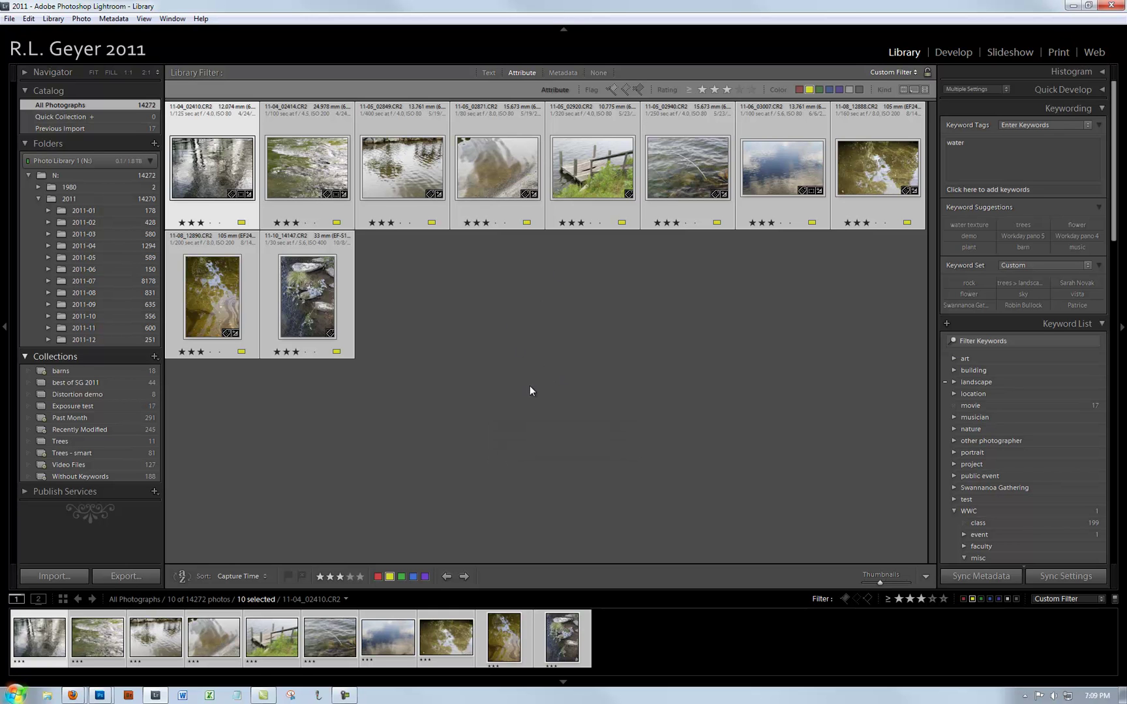
# Flag the rocky stream photo as the yellow group's pick
pyautogui.click(305, 300)
pyautogui.click(407, 296)
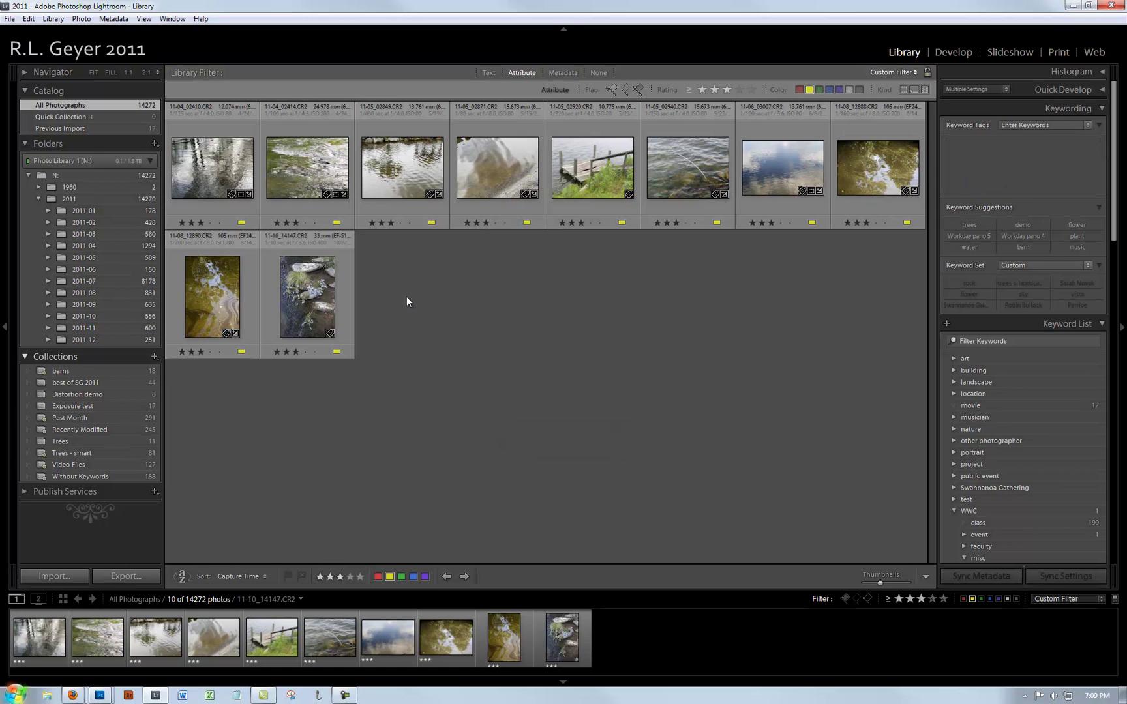
pyautogui.click(310, 309)
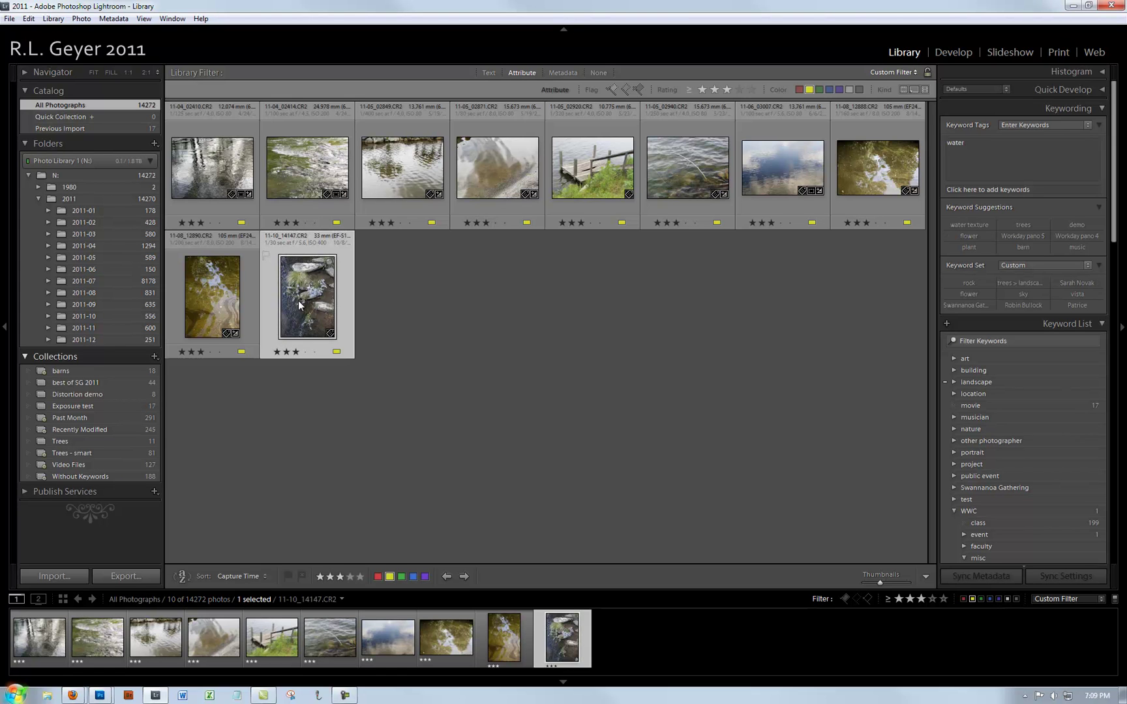
pyautogui.press('p')
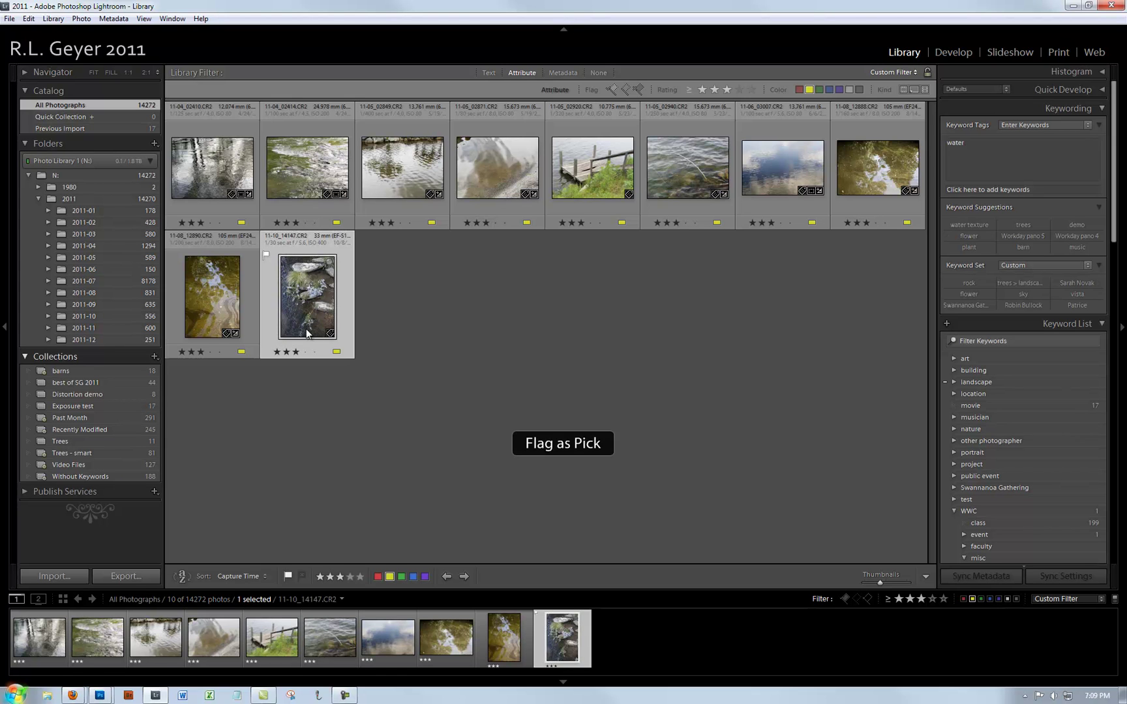
# Deselect and switch the label filter from yellow back to red, showing 11 three-star photos
pyautogui.click(611, 327)
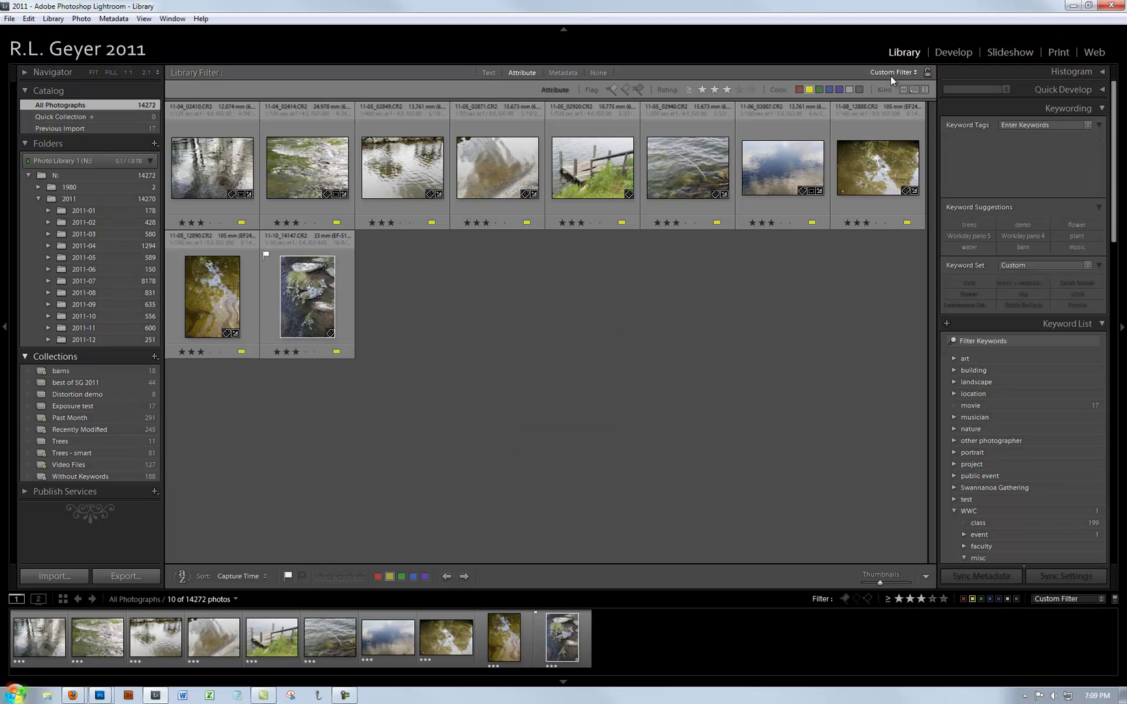
pyautogui.click(807, 89)
pyautogui.click(801, 90)
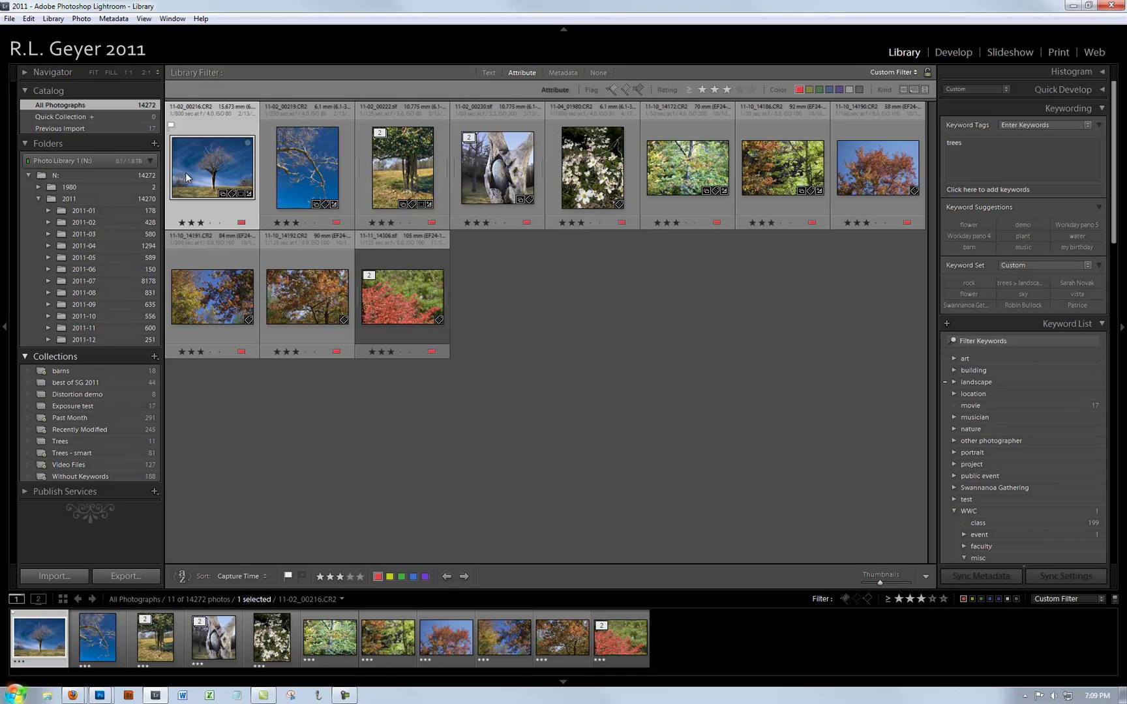
# Swap the red label filter for green with no rating minimum, showing 36 flower photos
pyautogui.click(801, 89)
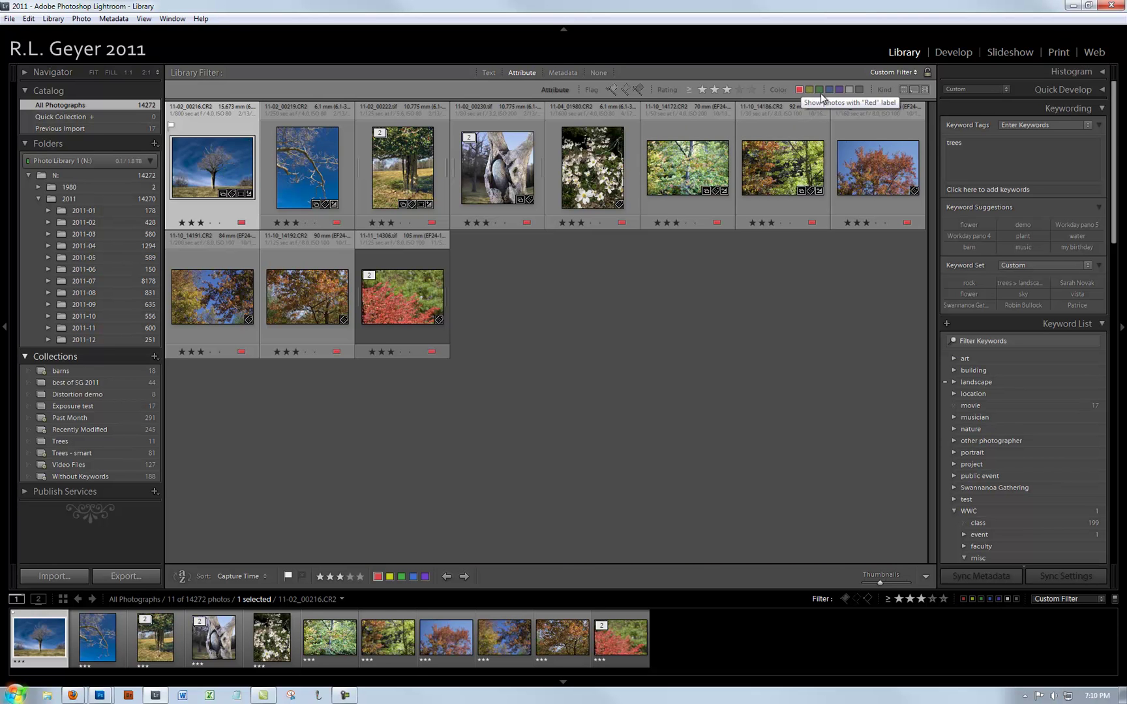
pyautogui.click(819, 89)
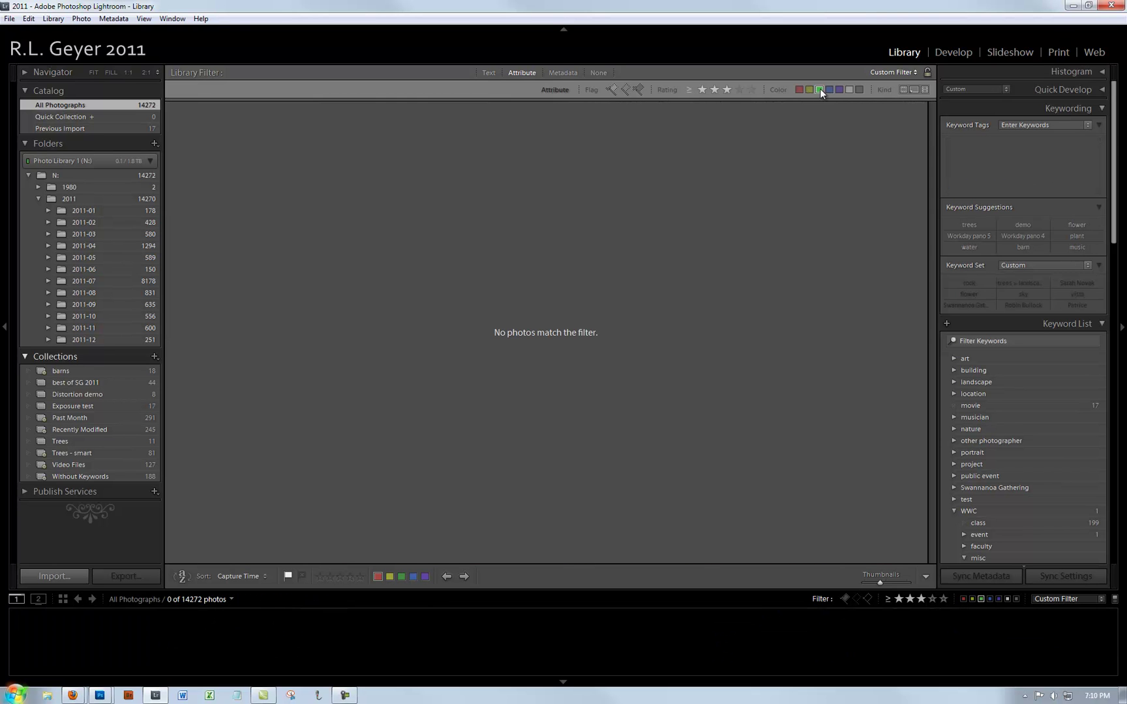
pyautogui.click(702, 89)
pyautogui.click(702, 89)
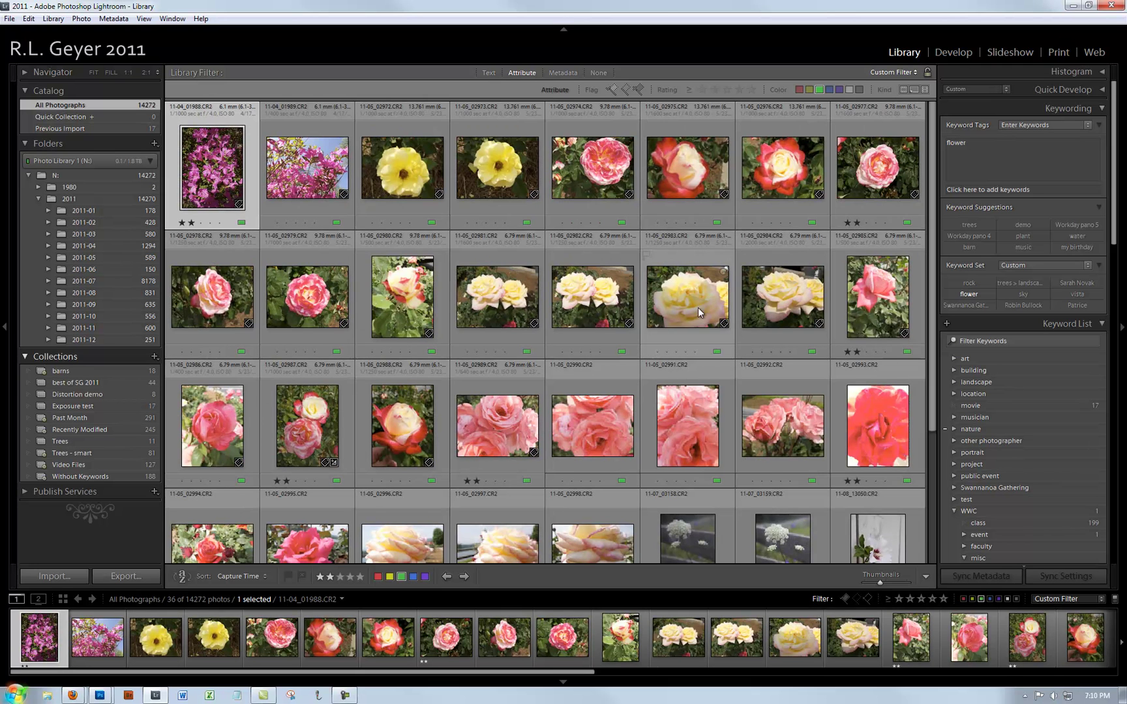
pyautogui.scroll(-3, 633, 270)
pyautogui.scroll(-2, 634, 271)
pyautogui.scroll(-2, 632, 270)
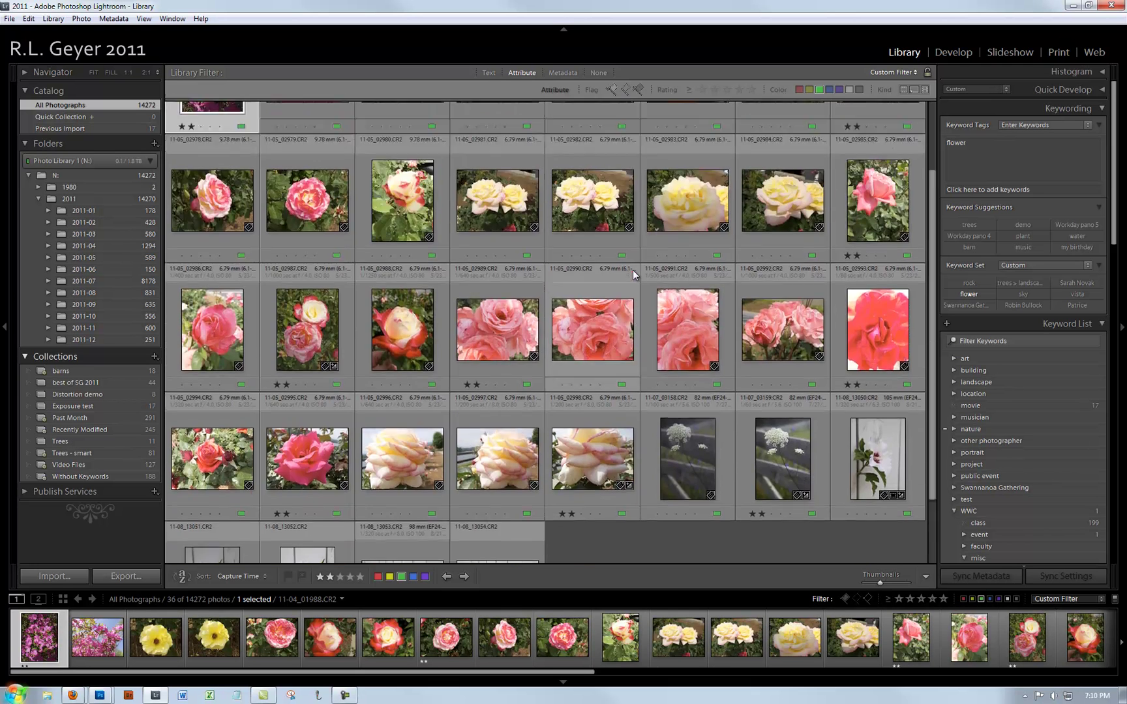
pyautogui.scroll(5, 633, 270)
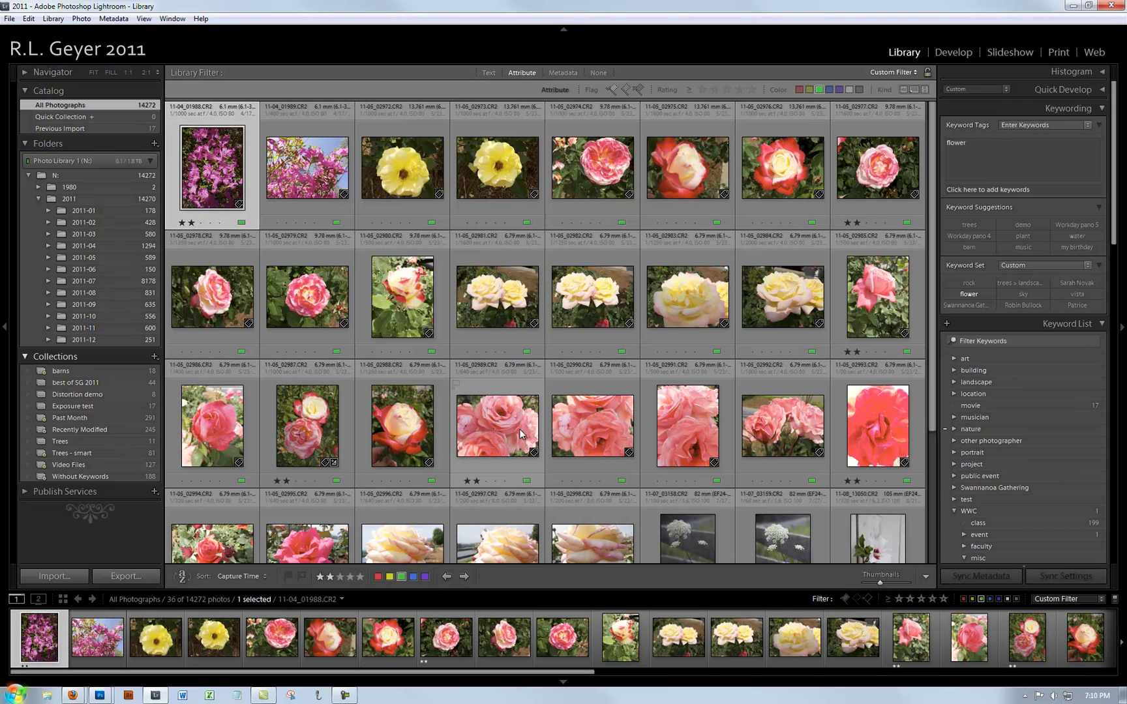
# Select the pink roses, yellow rose, red rose and white hibiscus photos together
pyautogui.keyDown('ctrl'); pyautogui.click(496, 422); pyautogui.keyUp('ctrl')
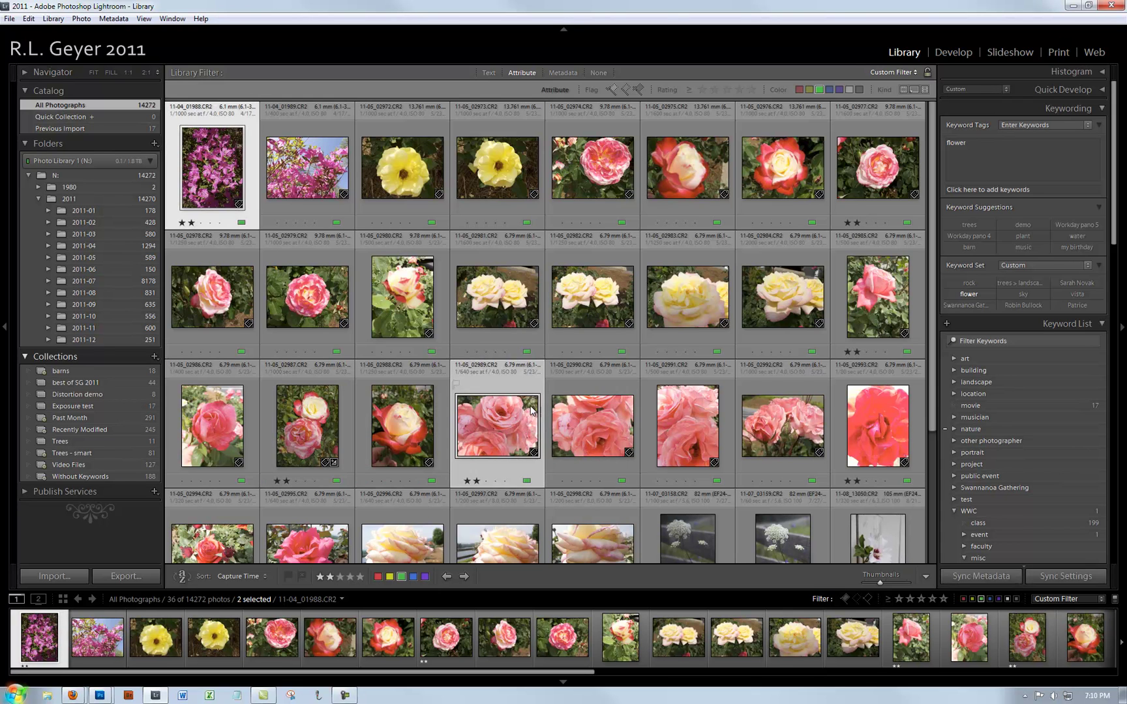
pyautogui.keyDown('ctrl'); pyautogui.click(481, 165); pyautogui.keyUp('ctrl')
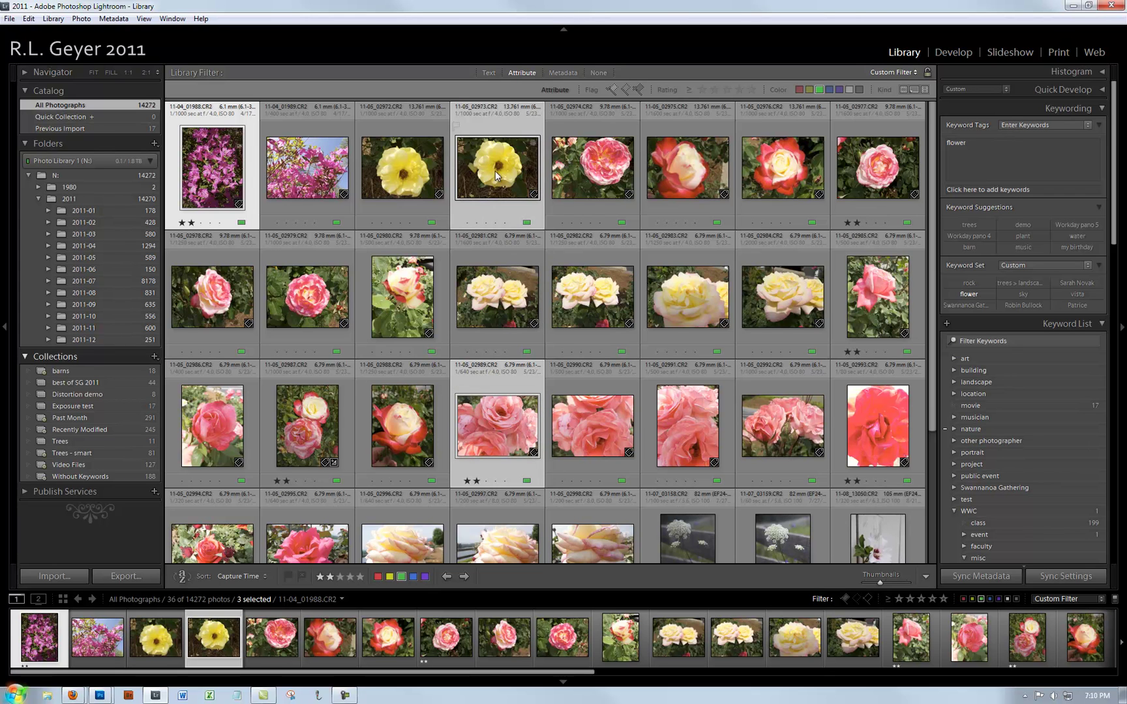
pyautogui.scroll(-3, 587, 356)
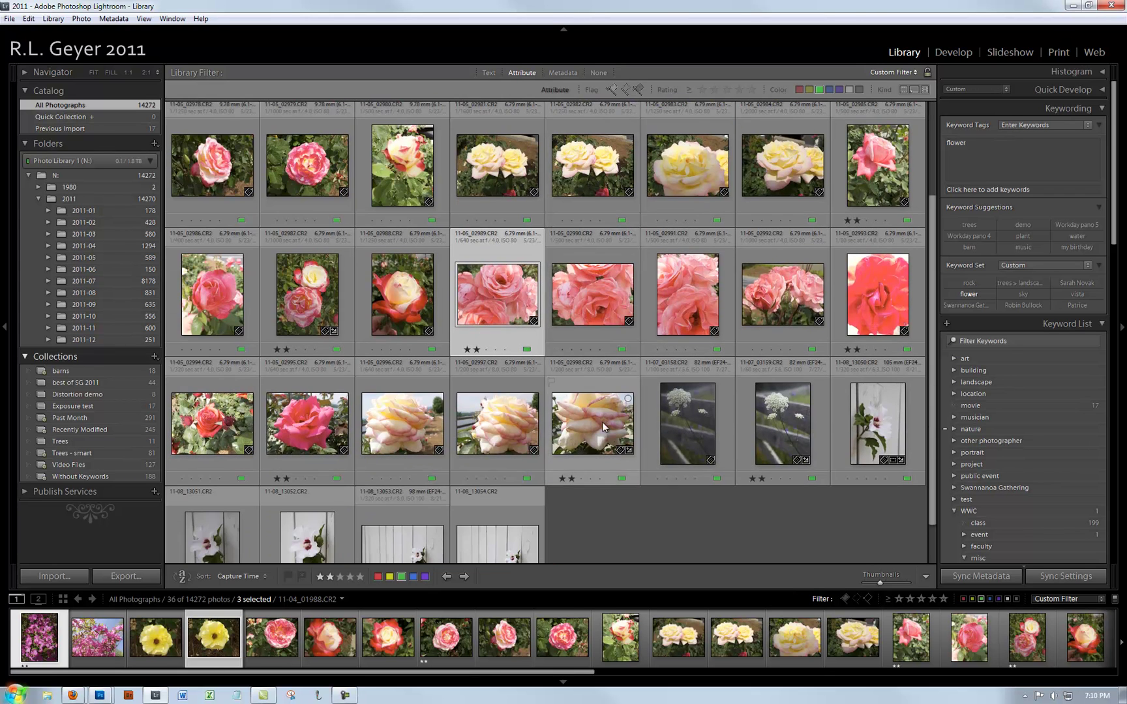
pyautogui.keyDown('ctrl'); pyautogui.click(295, 422); pyautogui.keyUp('ctrl')
pyautogui.scroll(-3, 496, 440)
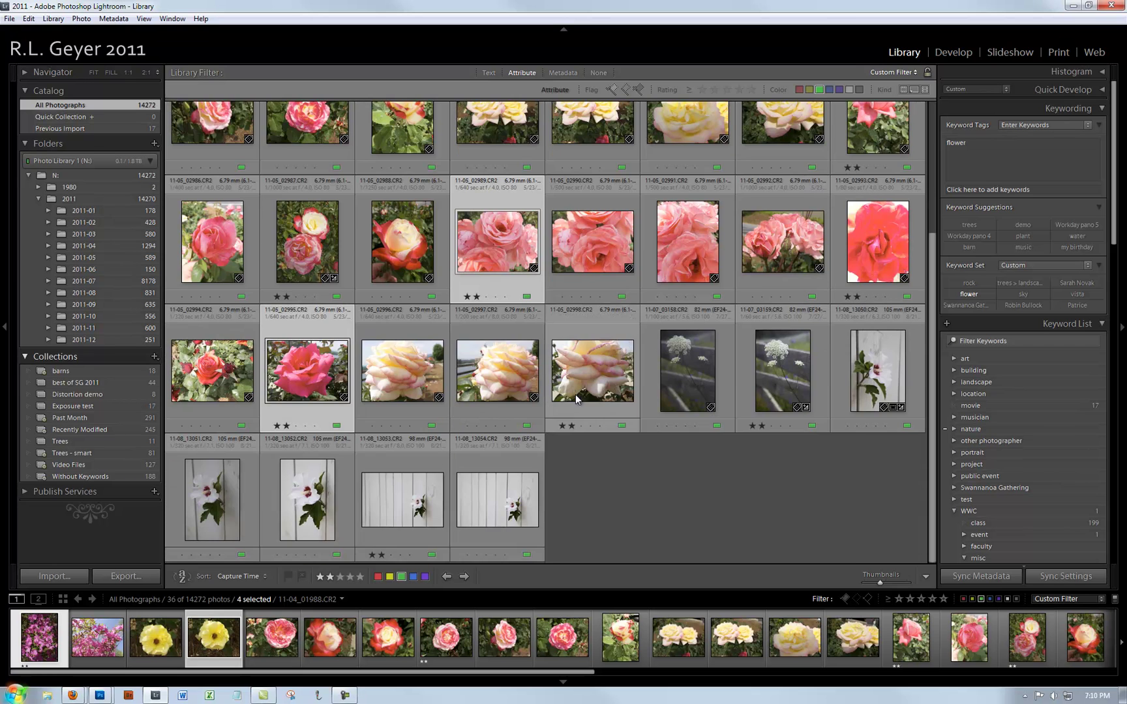
pyautogui.keyDown('ctrl'); pyautogui.click(495, 505); pyautogui.keyUp('ctrl')
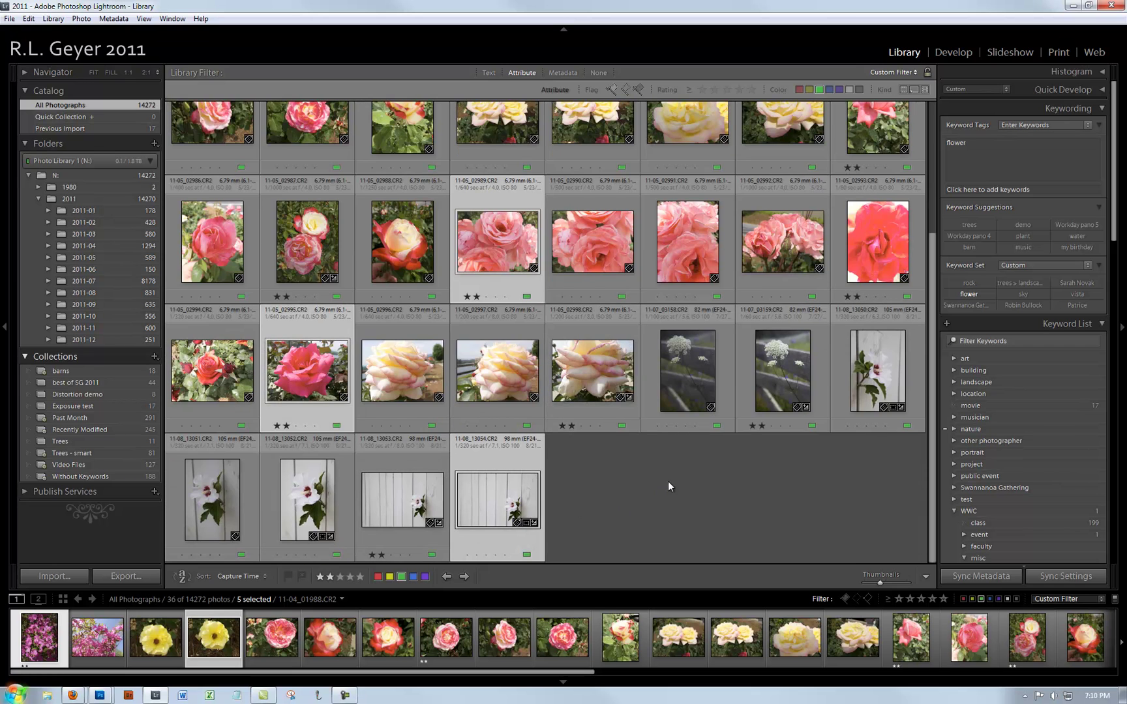
# Shrink the thumbnails so all 36 green-labeled photos fit in the grid
pyautogui.press('=')
pyautogui.press('=')
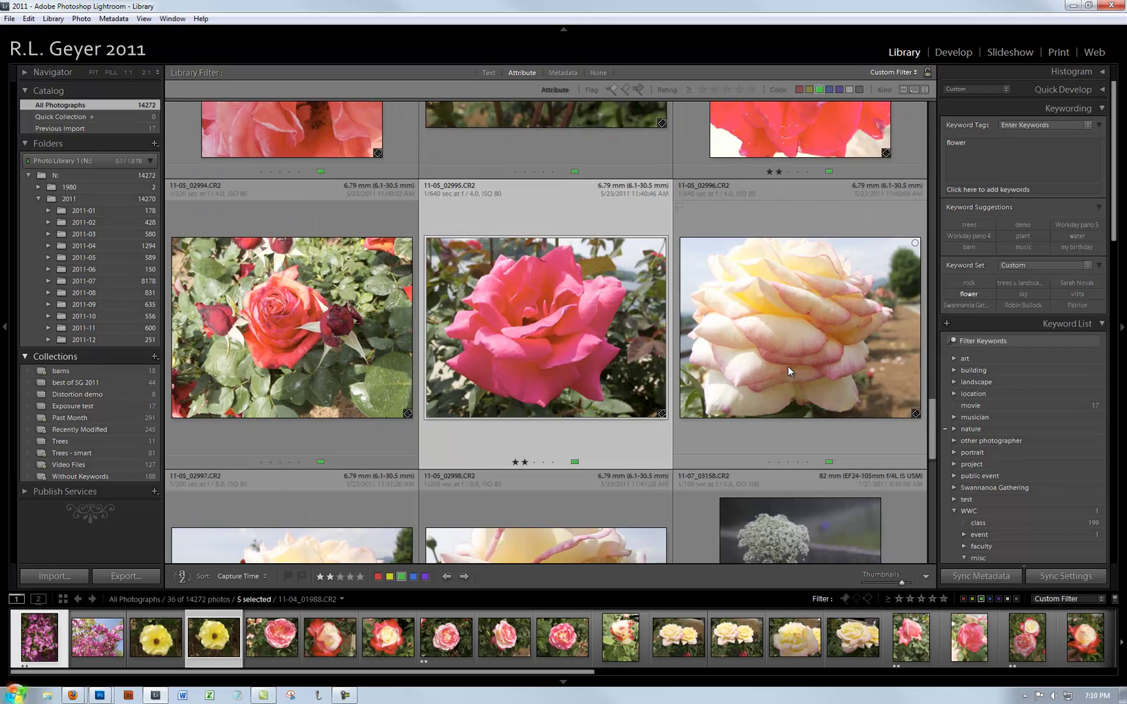
pyautogui.press('-')
pyautogui.press('-')
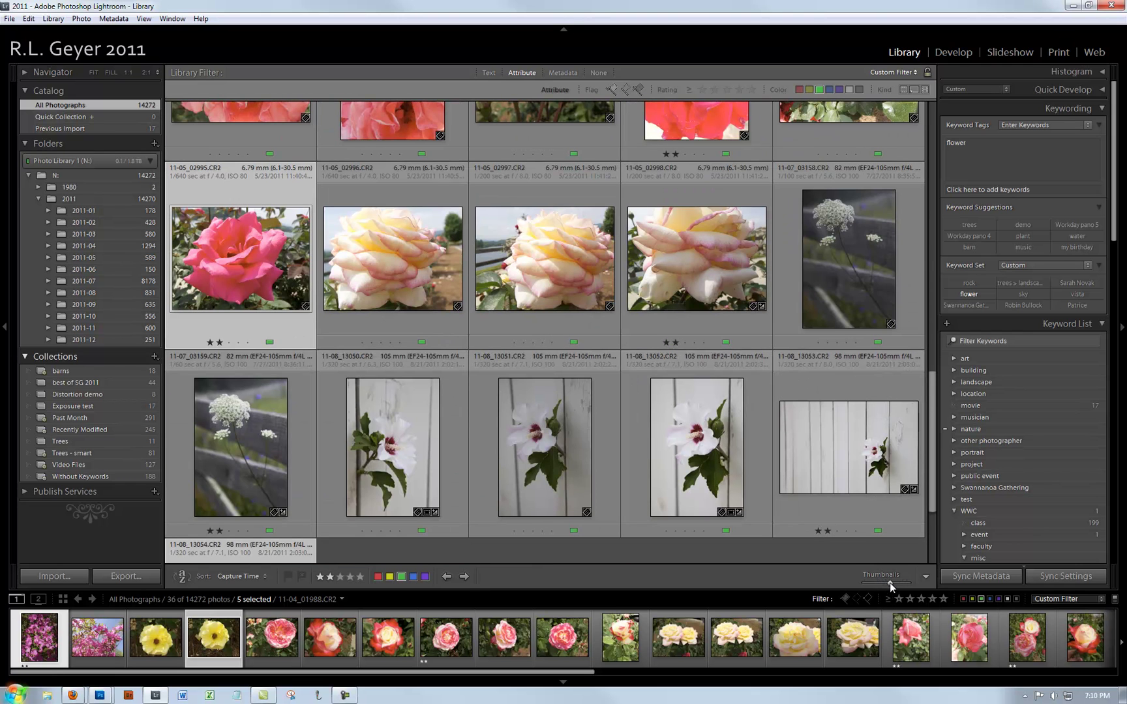
pyautogui.click(881, 583)
pyautogui.moveTo(880, 585); pyautogui.dragTo(858, 585)
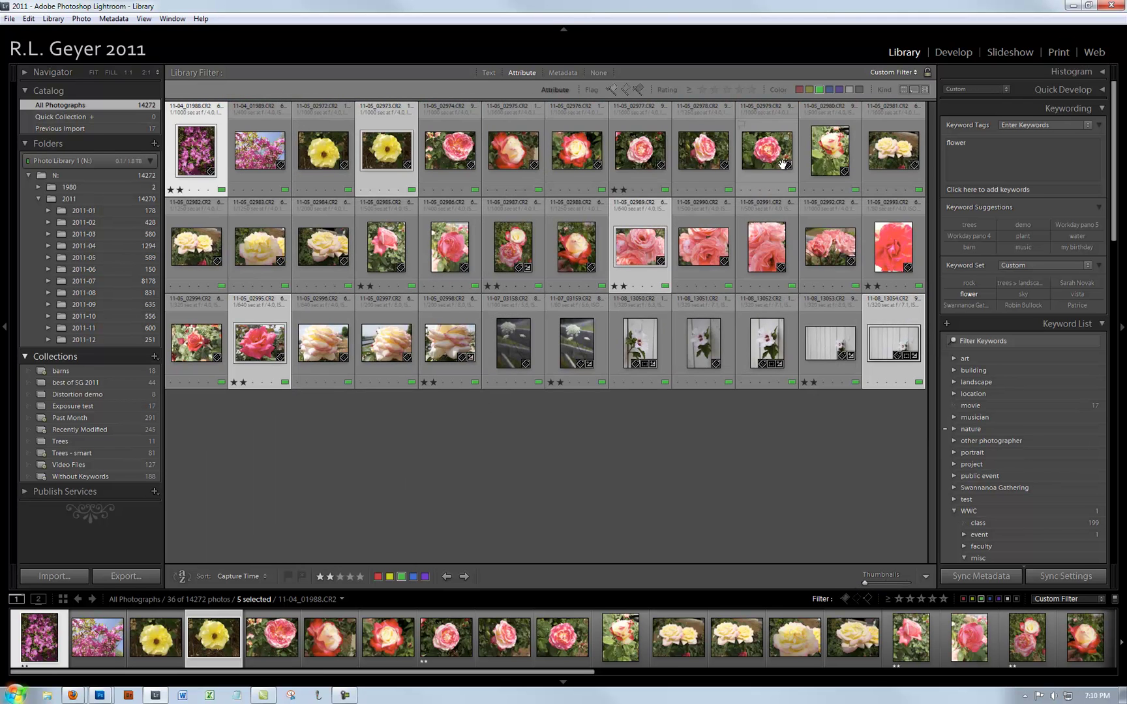
# Add the red-and-white rose, cream roses, yellow roses and two more photos to the selection
pyautogui.keyDown('ctrl'); pyautogui.click(830, 152); pyautogui.keyUp('ctrl')
pyautogui.keyDown('ctrl'); pyautogui.click(893, 149); pyautogui.keyUp('ctrl')
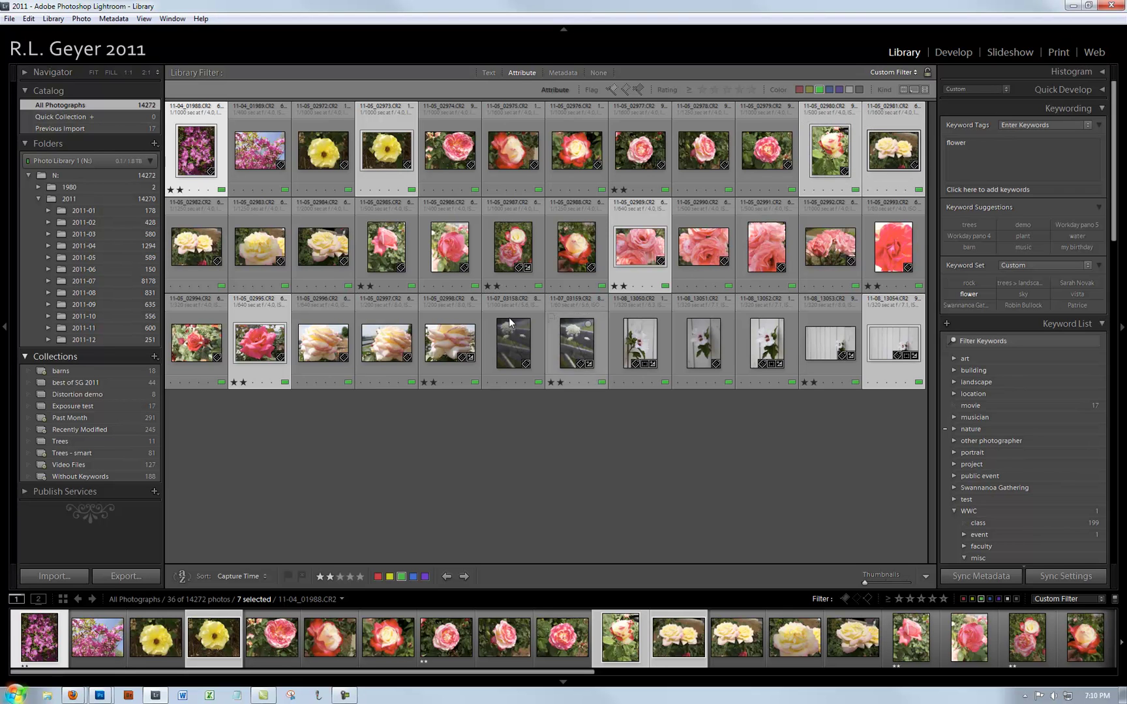
pyautogui.keyDown('ctrl'); pyautogui.click(352, 262); pyautogui.keyUp('ctrl')
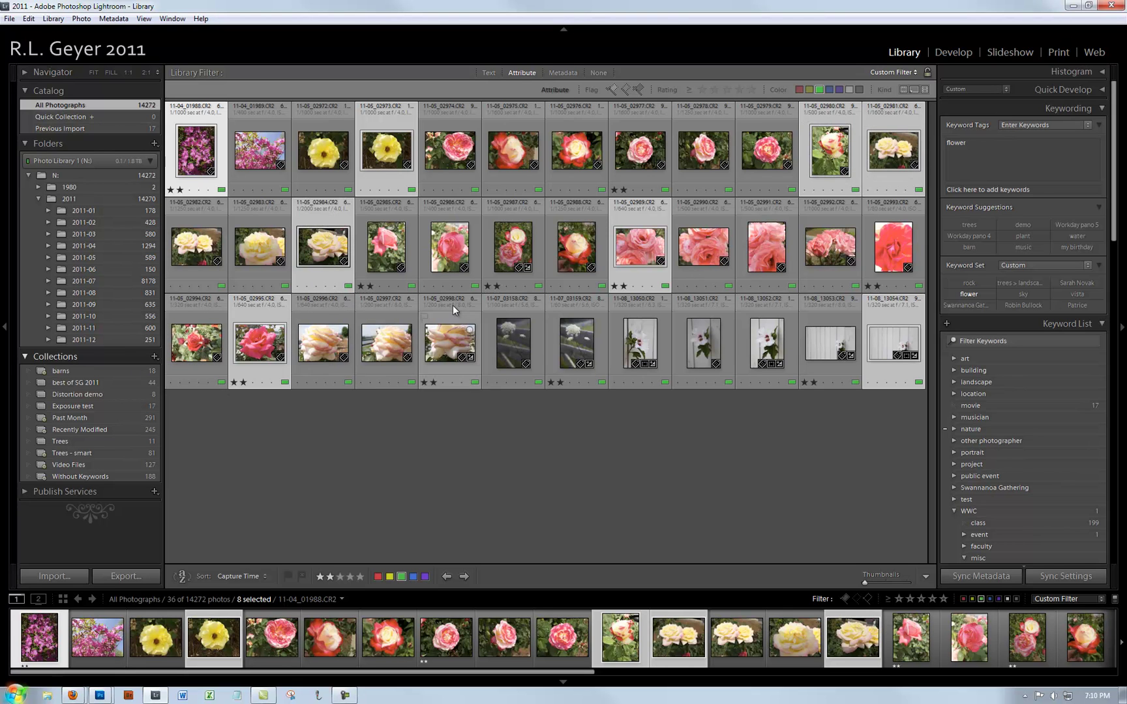
pyautogui.keyDown('ctrl'); pyautogui.click(513, 256); pyautogui.keyUp('ctrl')
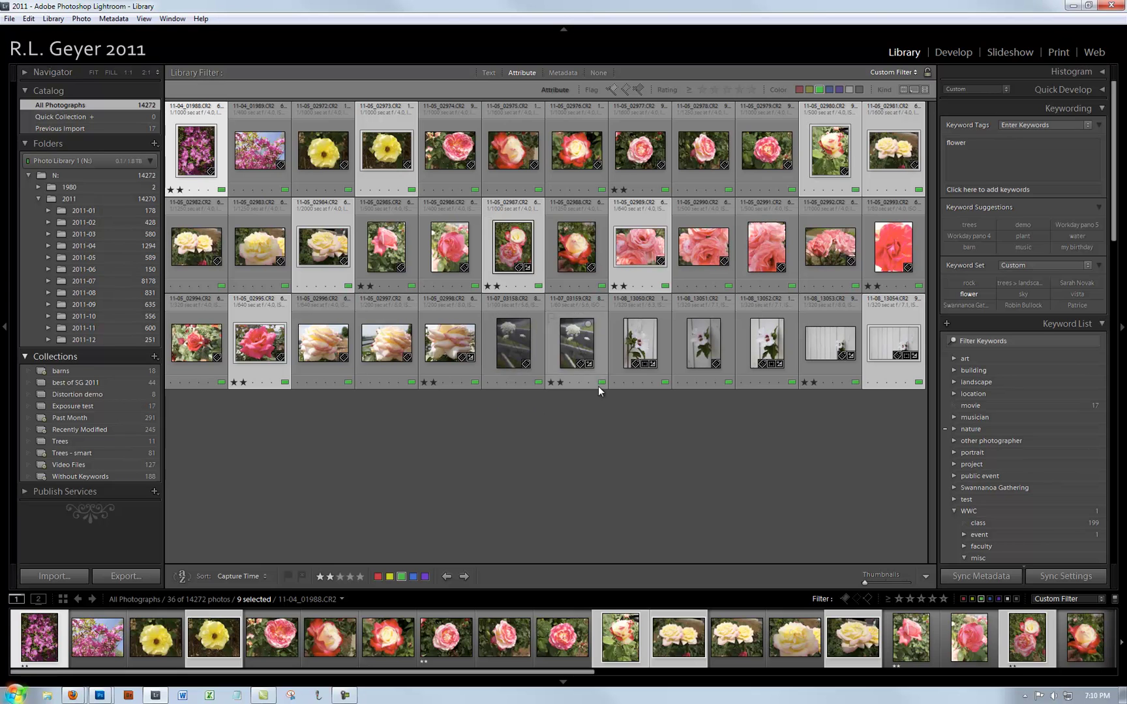
pyautogui.keyDown('ctrl'); pyautogui.click(251, 352); pyautogui.keyUp('ctrl')
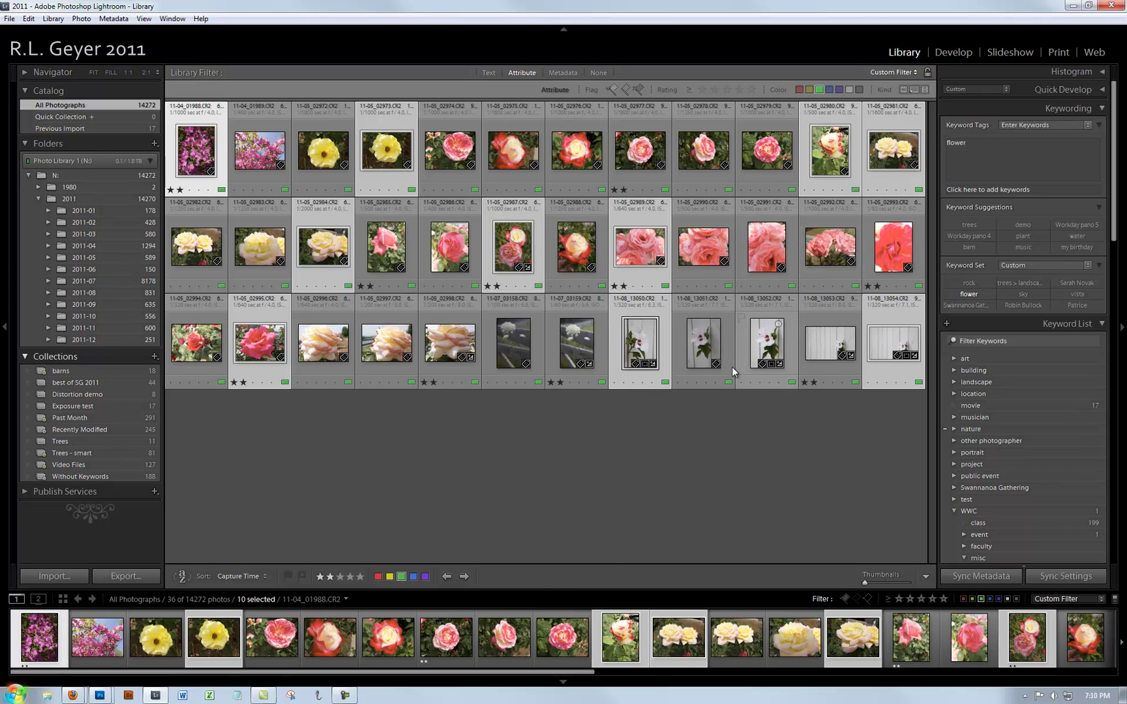
# Rate the ten selected green photos three stars, filter to three stars, and deselect
pyautogui.click(339, 576)
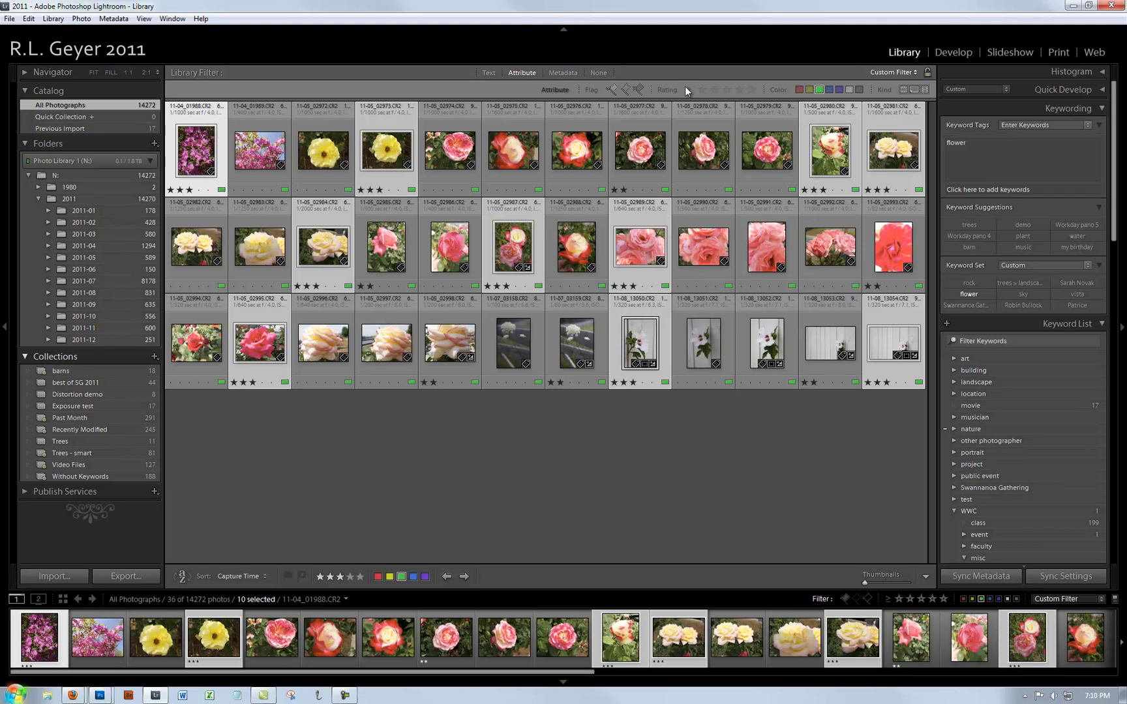
pyautogui.click(724, 88)
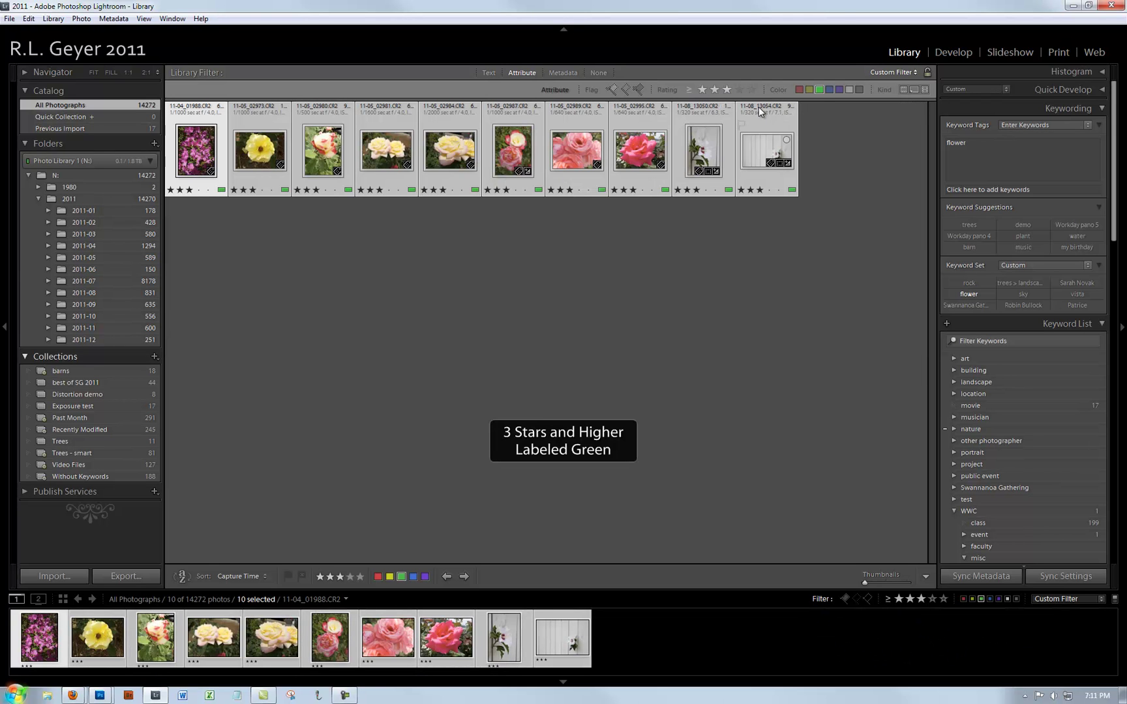
pyautogui.click(502, 445)
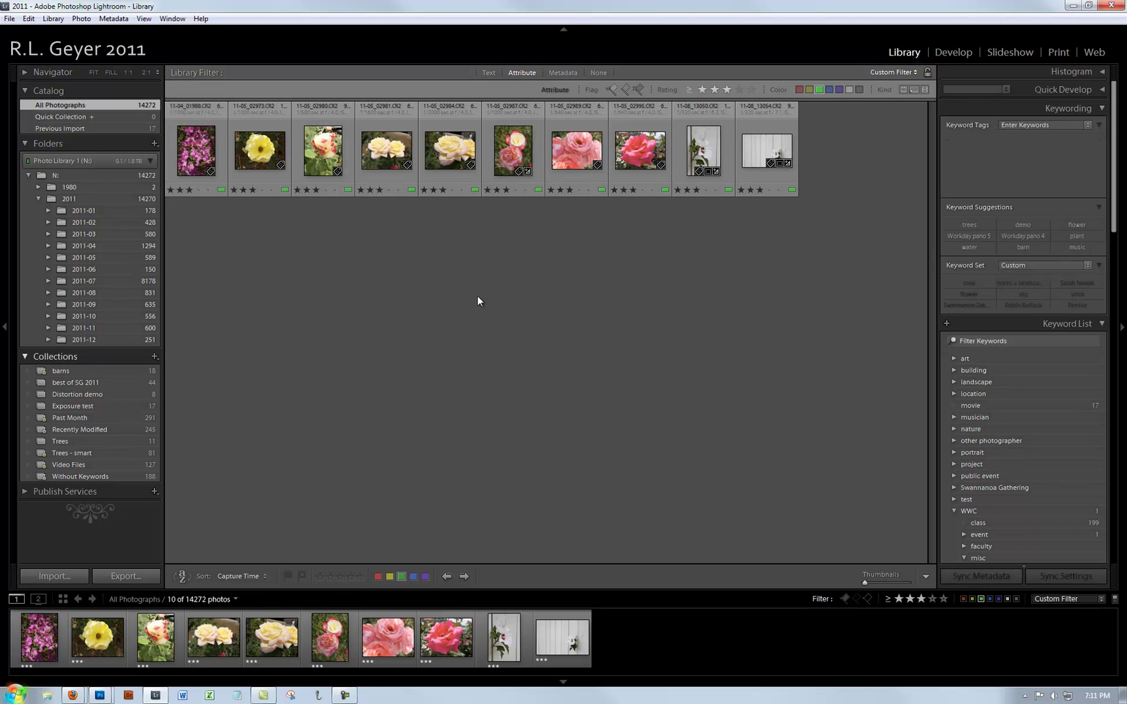
# Enlarge the thumbnails and flag the purple flower photo as the green group's pick
pyautogui.moveTo(865, 582); pyautogui.dragTo(890, 581)
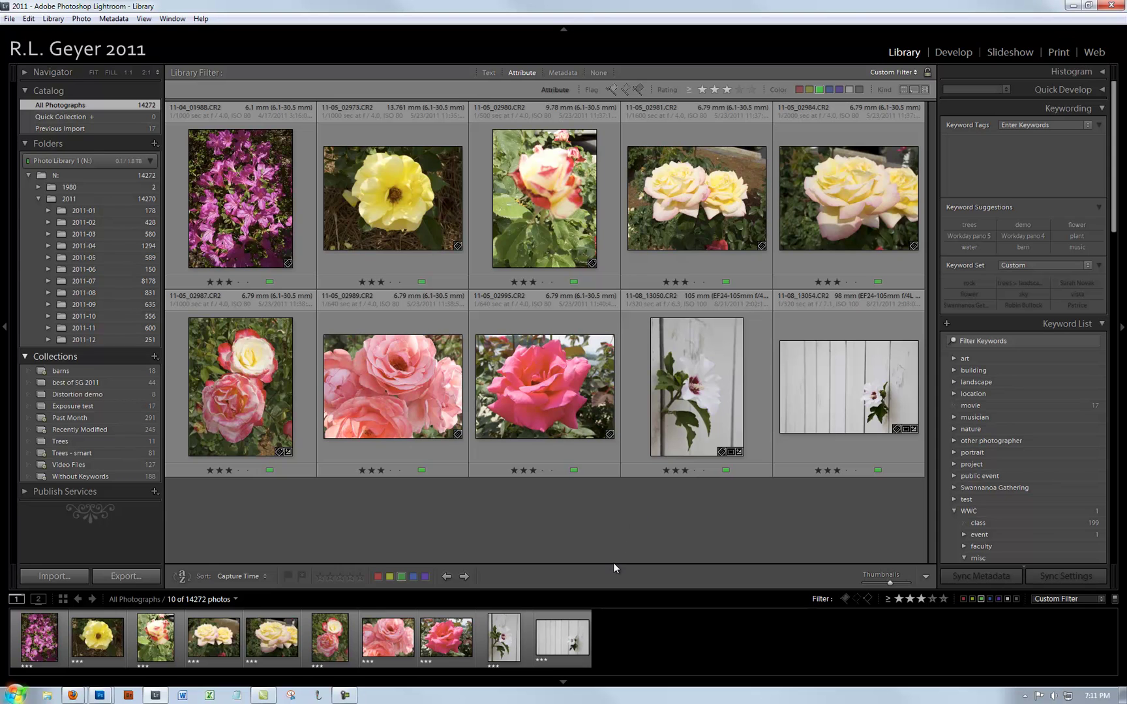
pyautogui.click(247, 237)
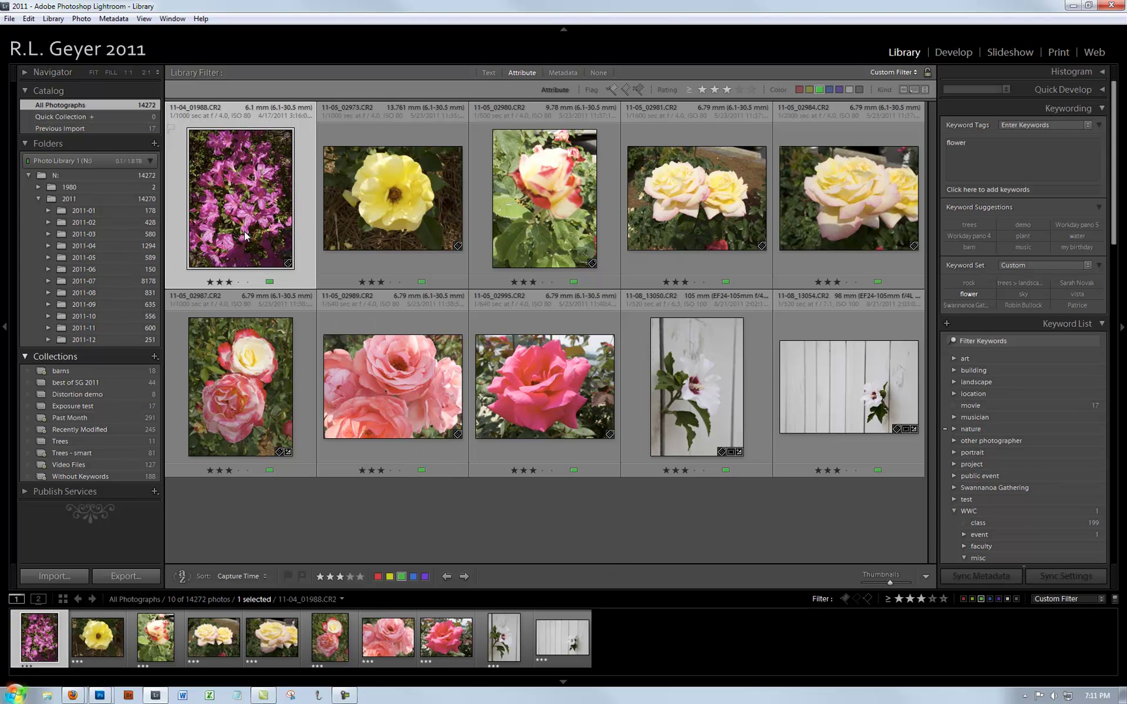
pyautogui.click(286, 576)
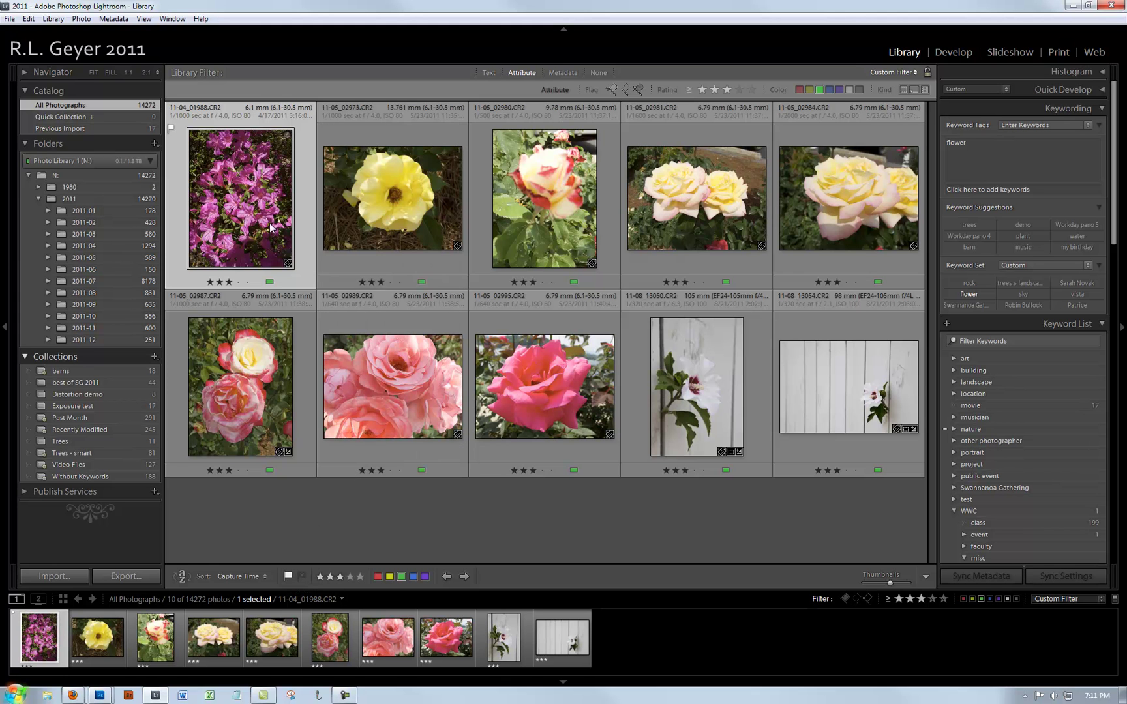
# Filter to blue-labeled photos with no rating minimum, shown as smaller expanded cells
pyautogui.click(818, 89)
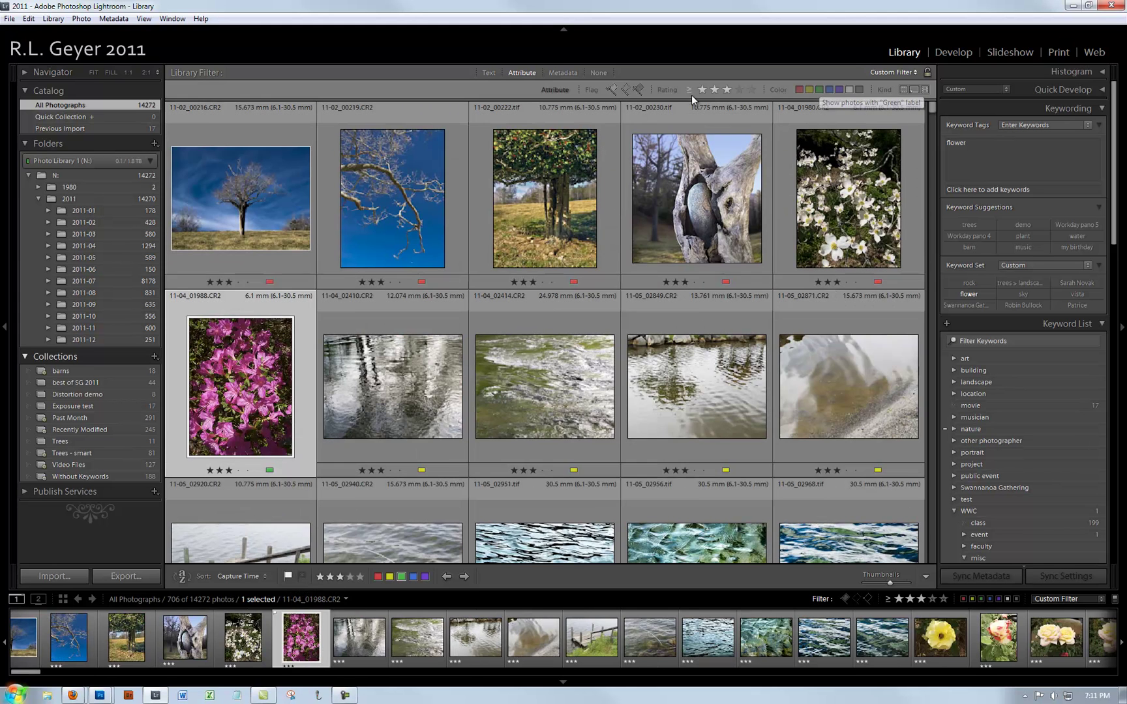
pyautogui.click(702, 88)
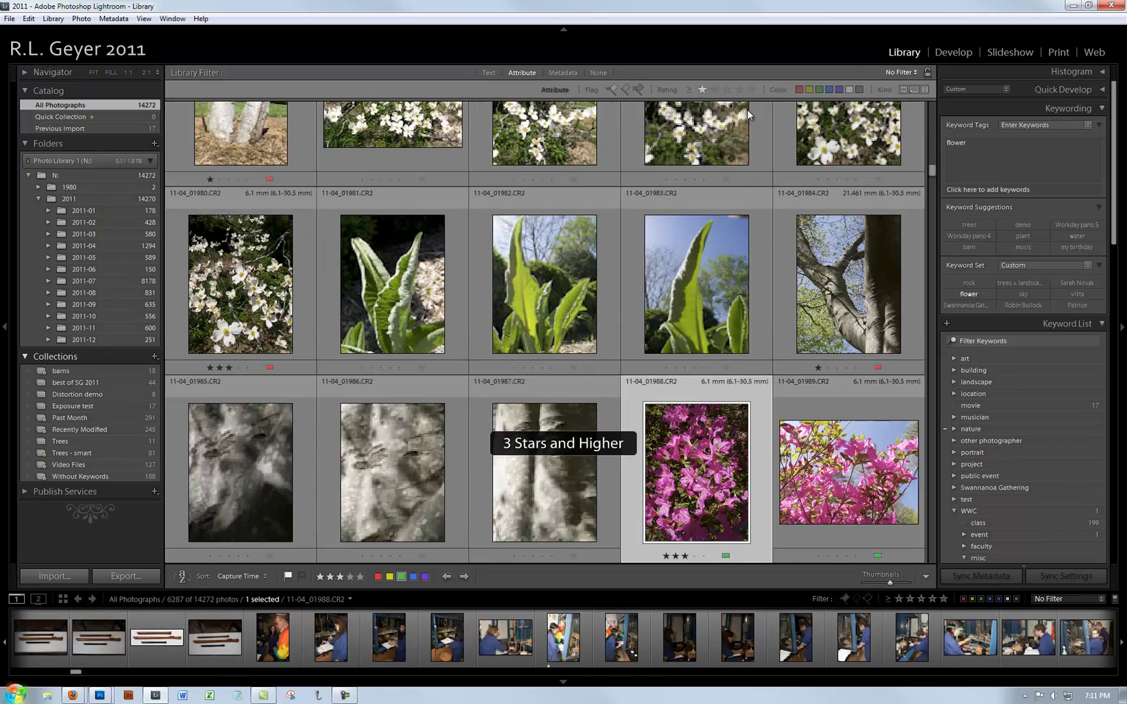
pyautogui.click(701, 89)
pyautogui.click(829, 89)
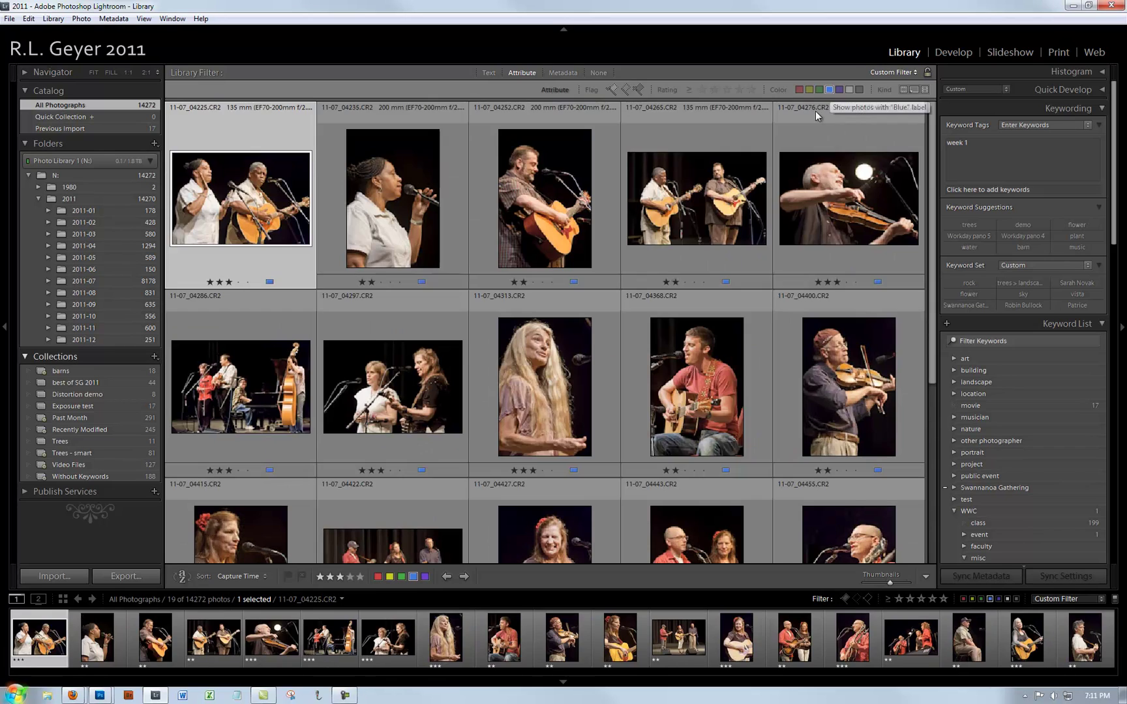
pyautogui.press('j')
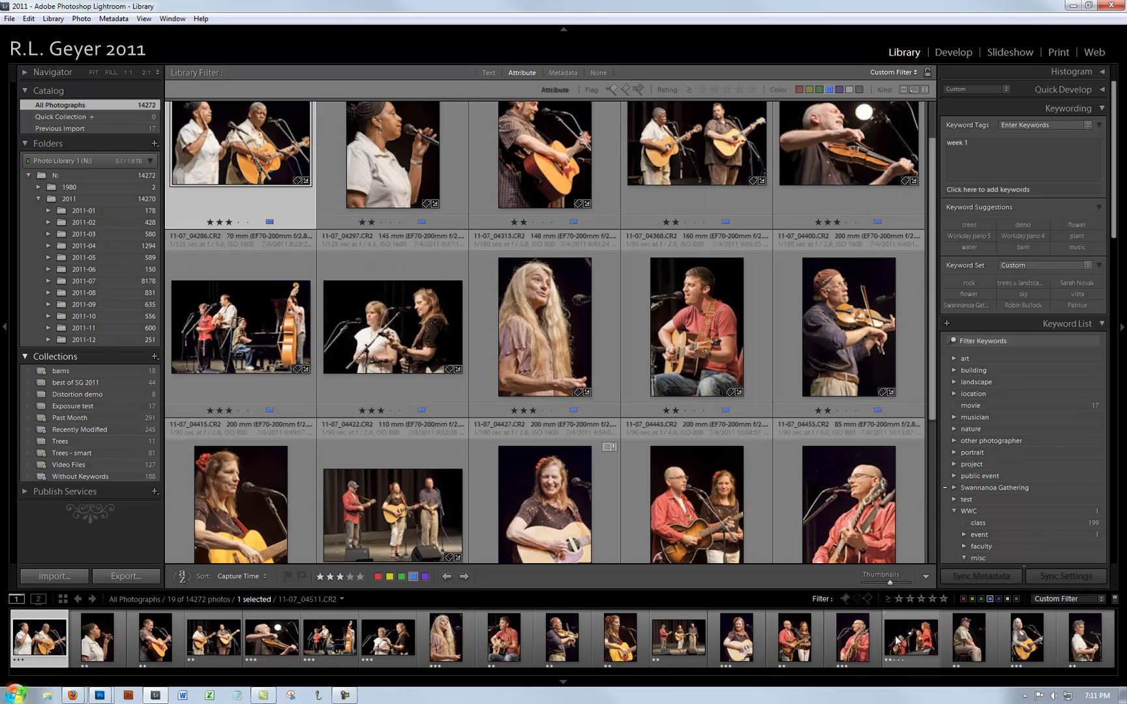
pyautogui.moveTo(890, 583); pyautogui.dragTo(881, 582)
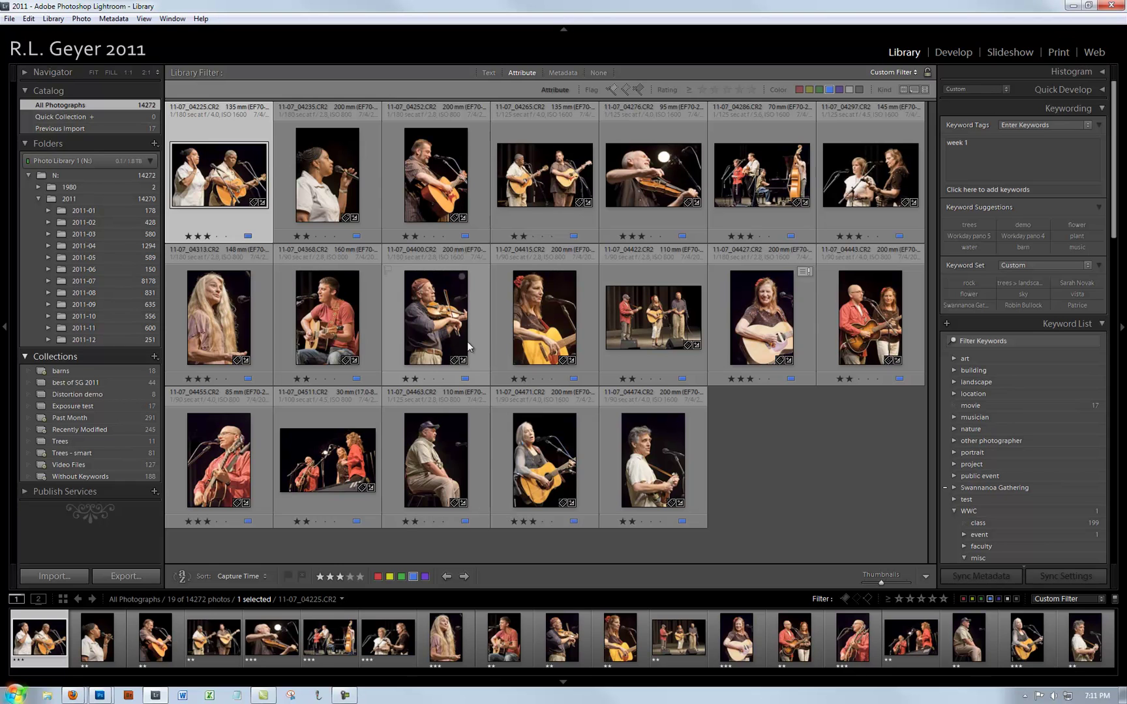
# Select ten concert photos, from the singing woman to the violinist in a cap
pyautogui.click(328, 176)
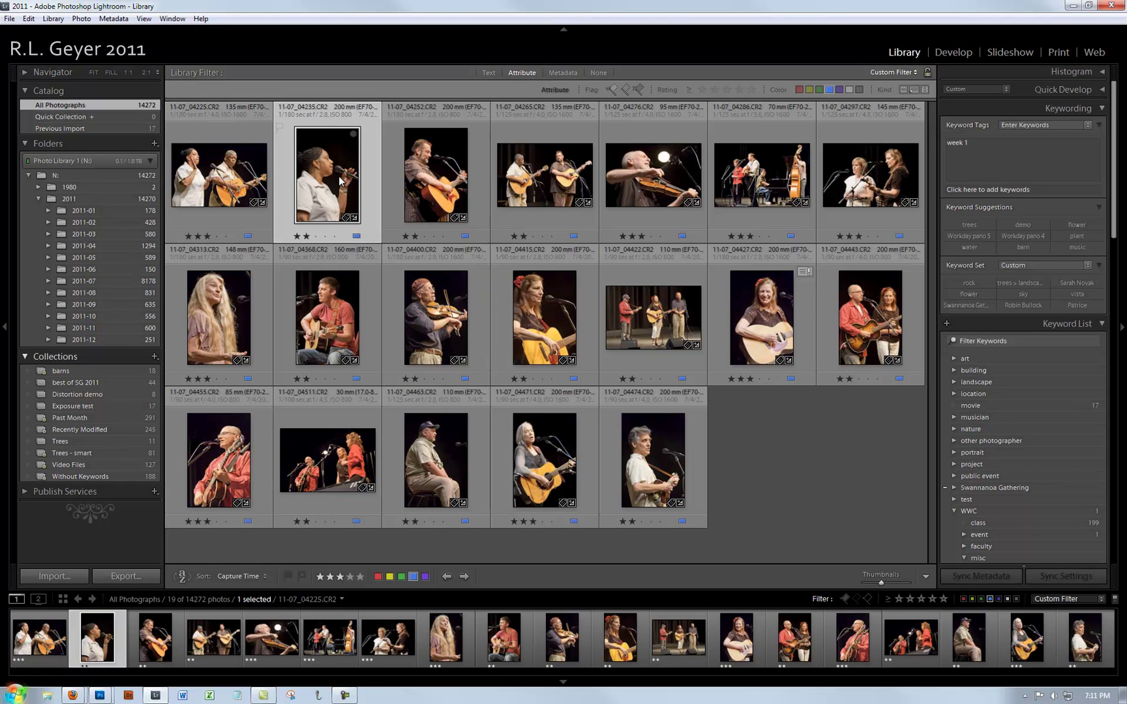
pyautogui.keyDown('ctrl'); pyautogui.click(428, 211); pyautogui.keyUp('ctrl')
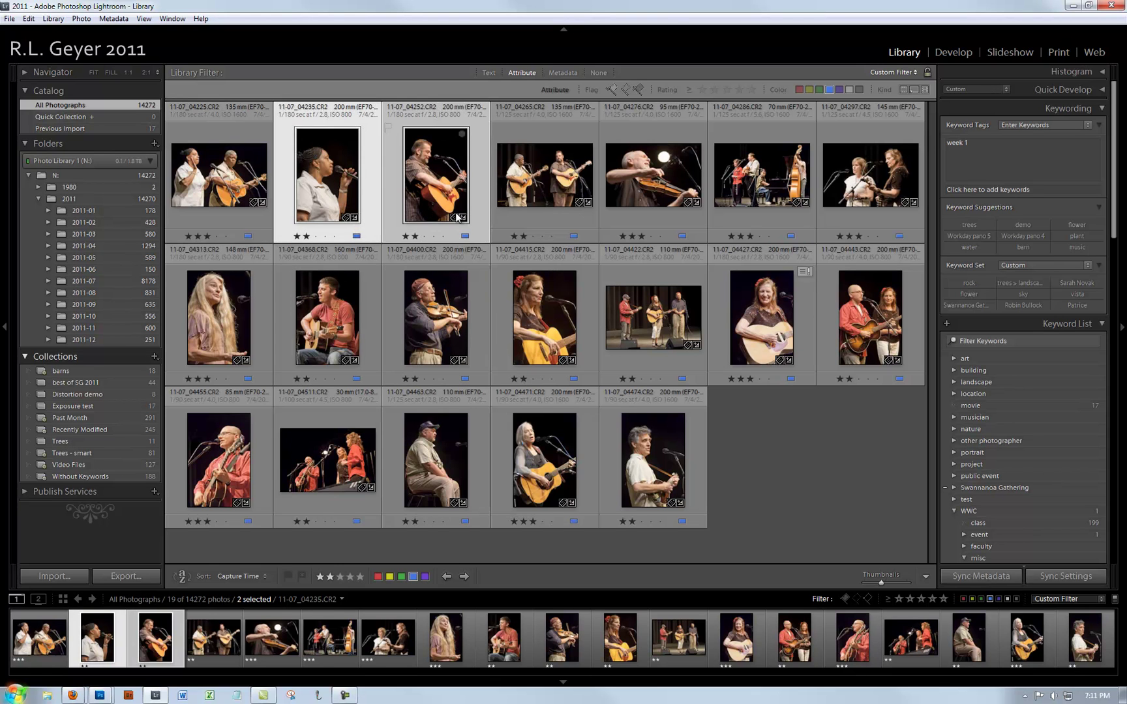
pyautogui.keyDown('ctrl'); pyautogui.click(665, 192); pyautogui.keyUp('ctrl')
pyautogui.keyDown('ctrl'); pyautogui.click(761, 319); pyautogui.keyUp('ctrl')
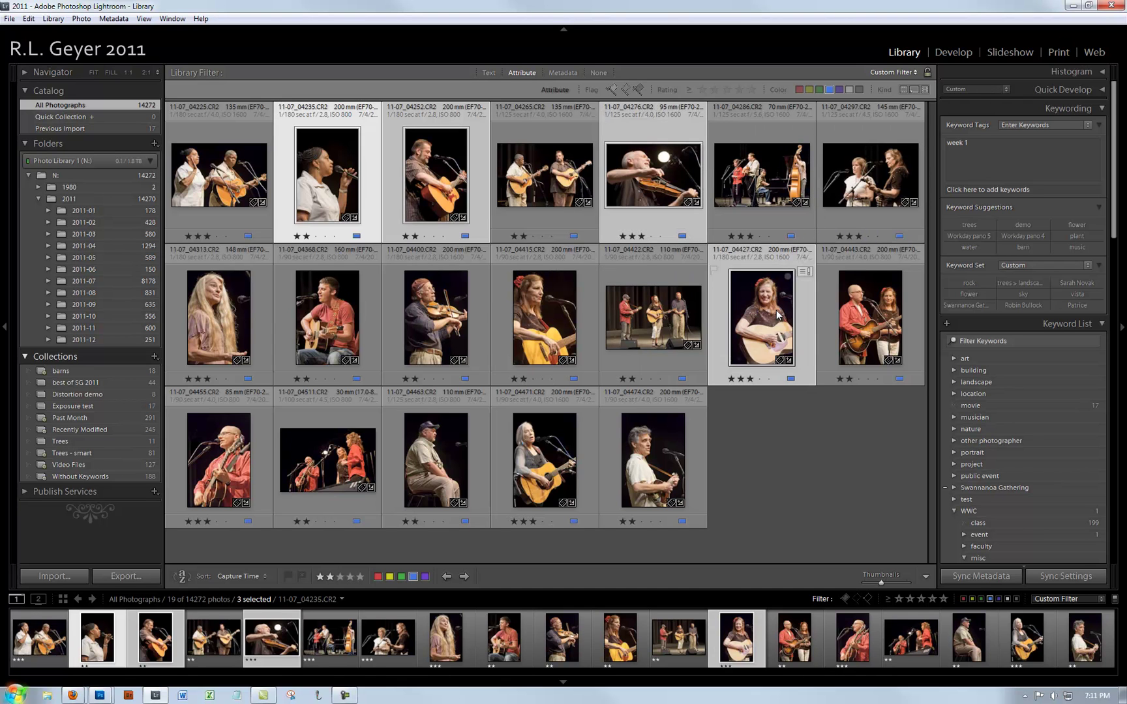
pyautogui.keyDown('ctrl'); pyautogui.click(545, 319); pyautogui.keyUp('ctrl')
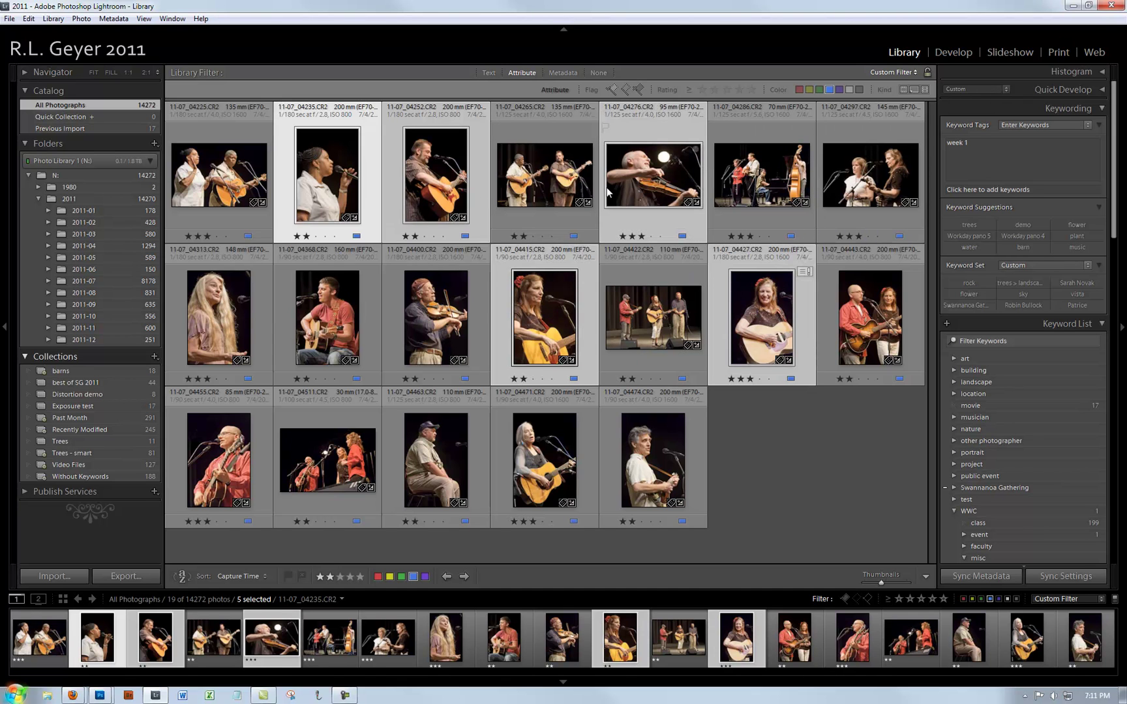
pyautogui.keyDown('ctrl'); pyautogui.click(219, 319); pyautogui.keyUp('ctrl')
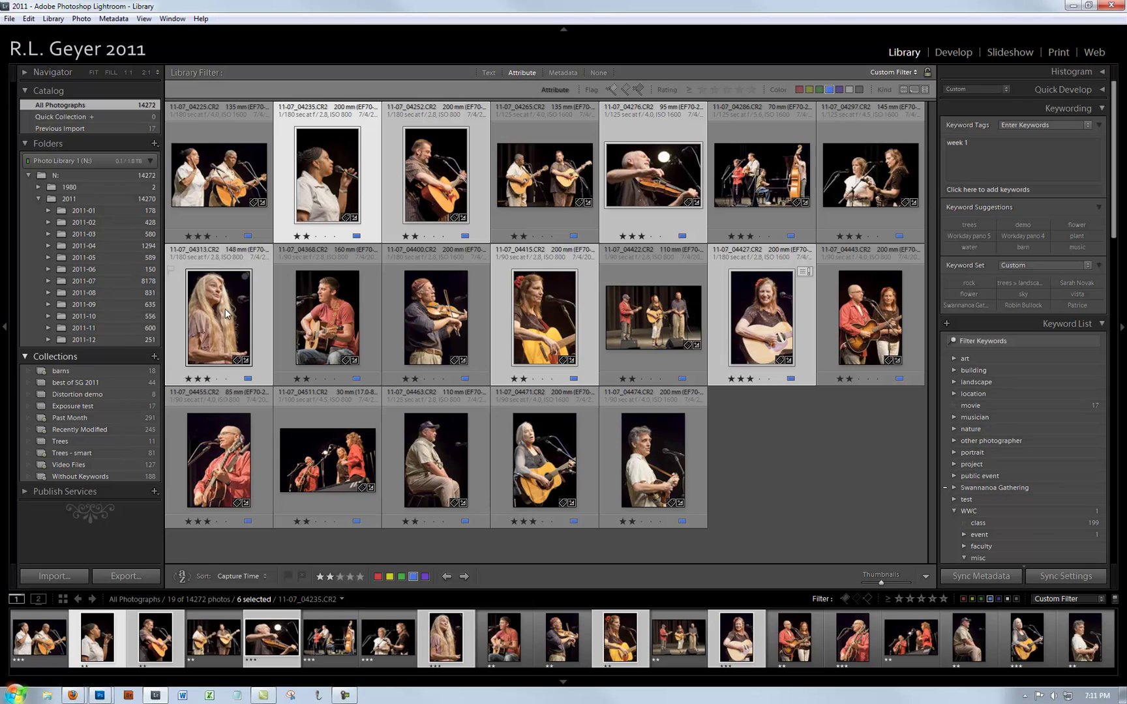
pyautogui.keyDown('ctrl'); pyautogui.click(219, 461); pyautogui.keyUp('ctrl')
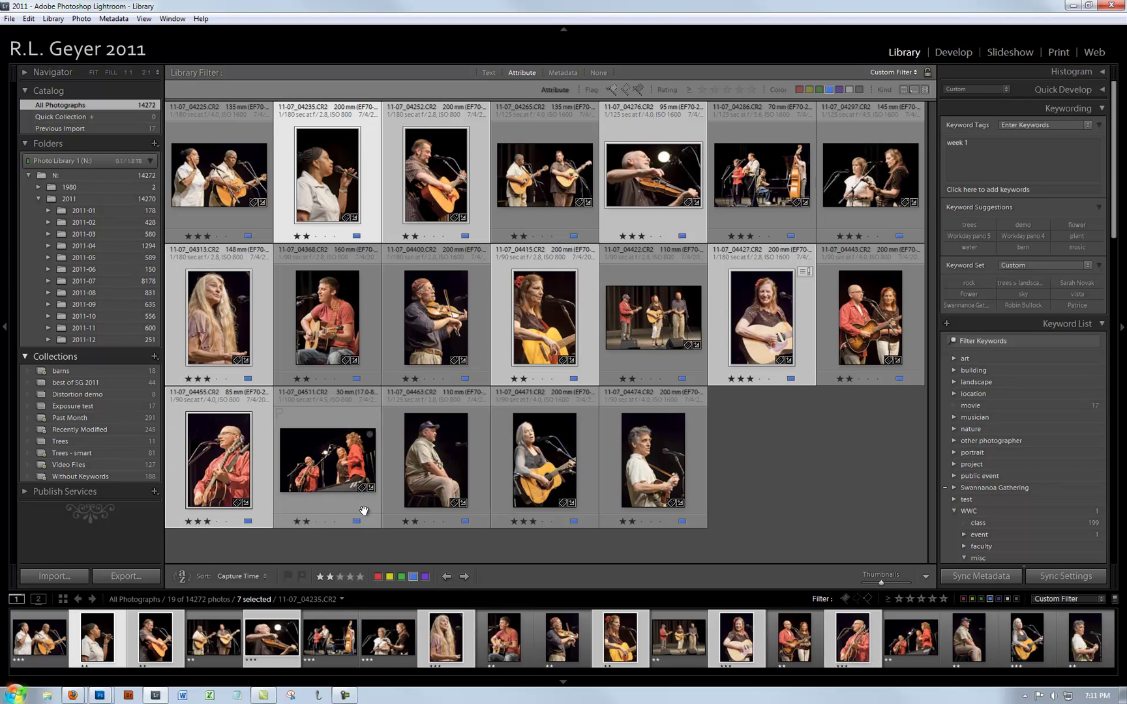
pyautogui.keyDown('ctrl'); pyautogui.click(544, 461); pyautogui.keyUp('ctrl')
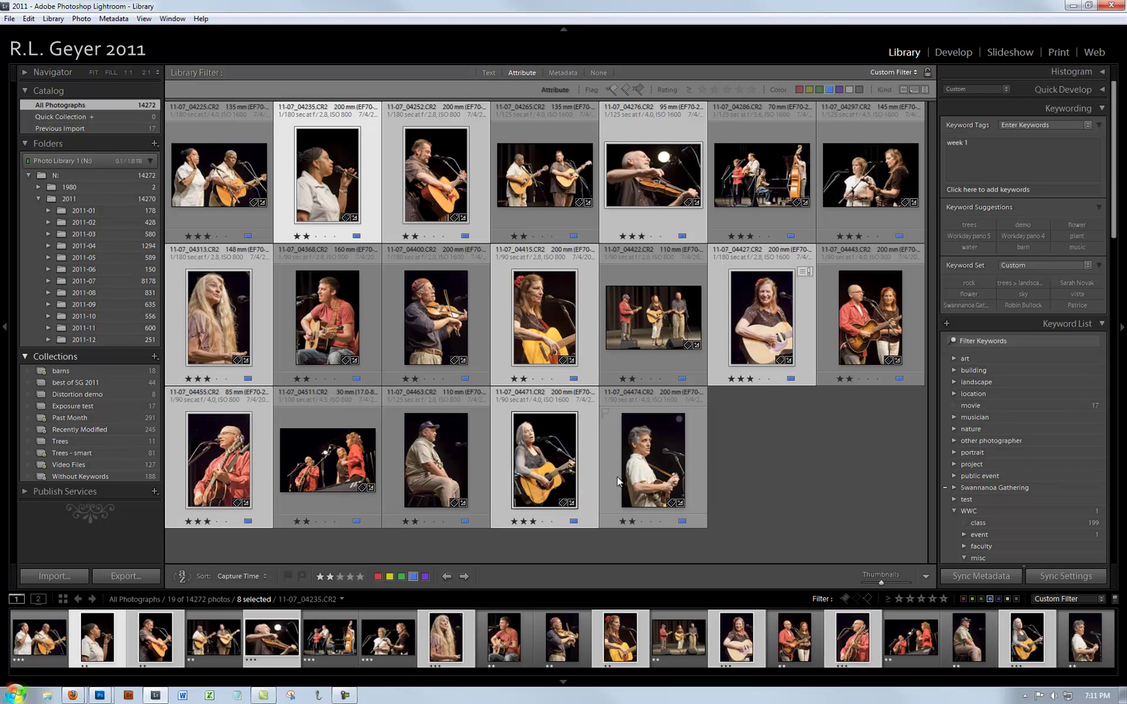
pyautogui.keyDown('ctrl'); pyautogui.click(872, 323); pyautogui.keyUp('ctrl')
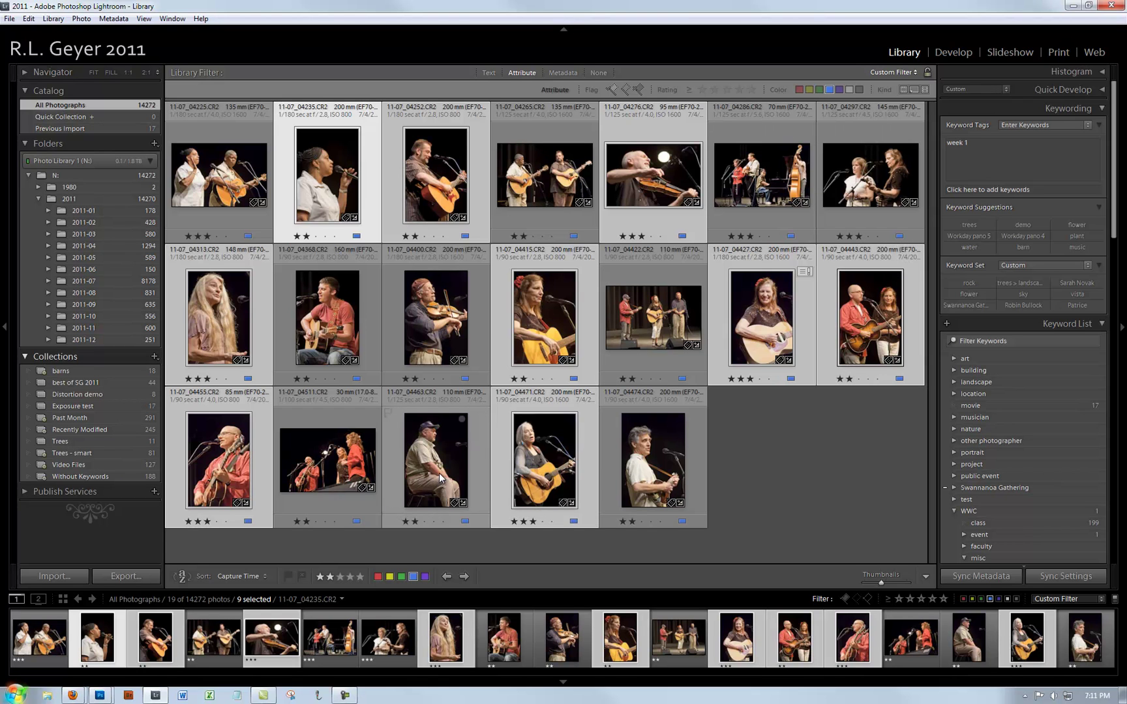
pyautogui.keyDown('ctrl'); pyautogui.click(429, 317); pyautogui.keyUp('ctrl')
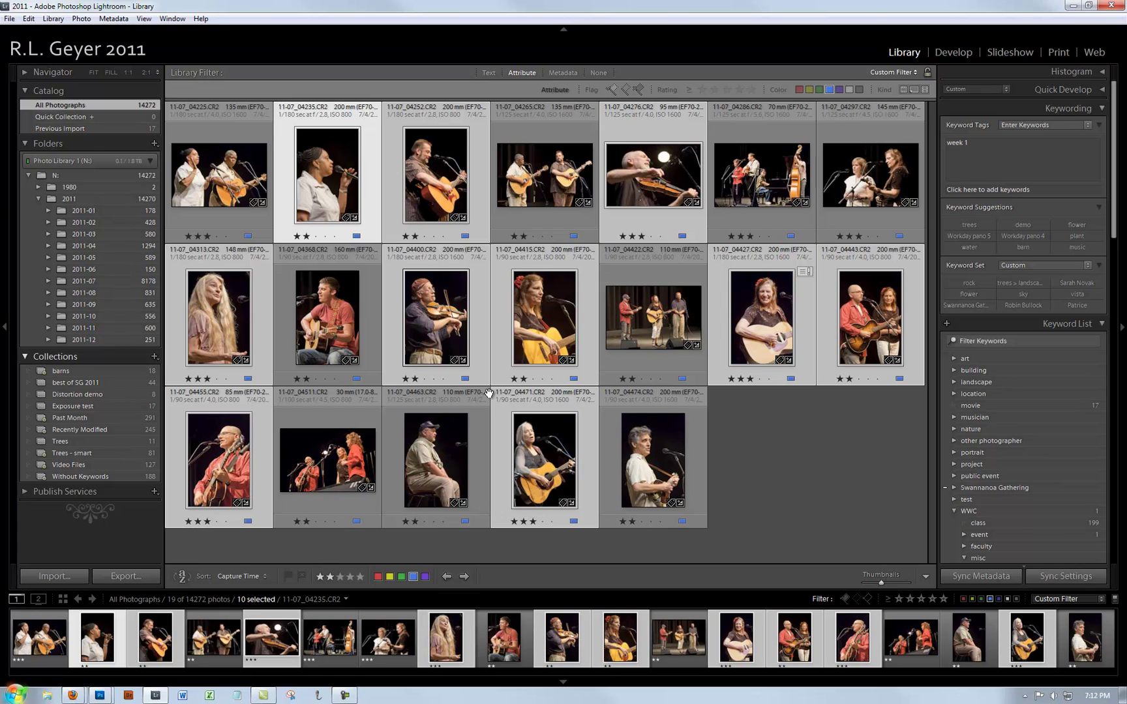
# Rate the ten blue photos three stars, filter to three stars and up, and flag the violinist a pick
pyautogui.press('3')
pyautogui.click(715, 89)
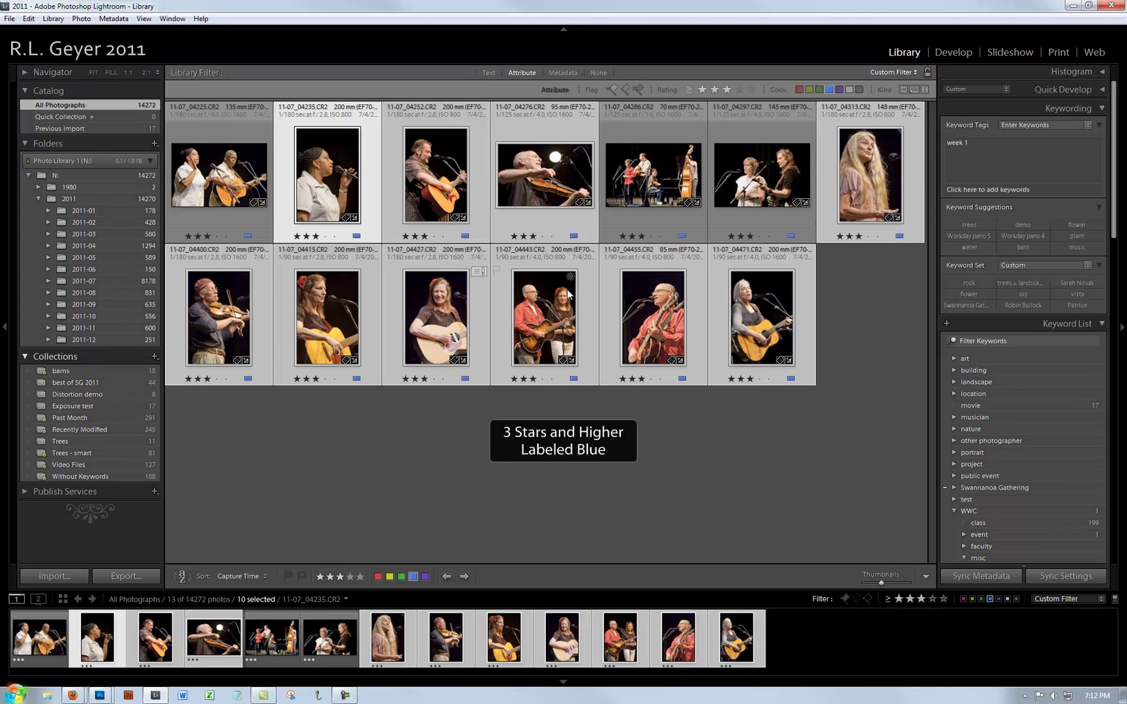
pyautogui.click(727, 441)
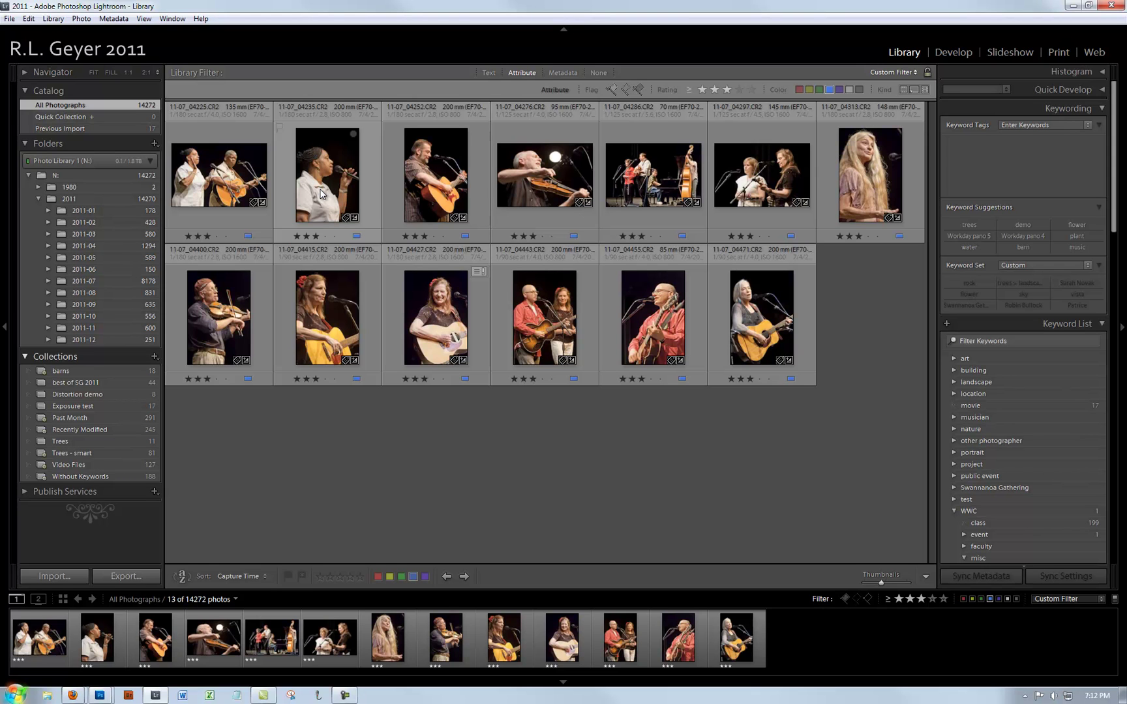
pyautogui.click(236, 313)
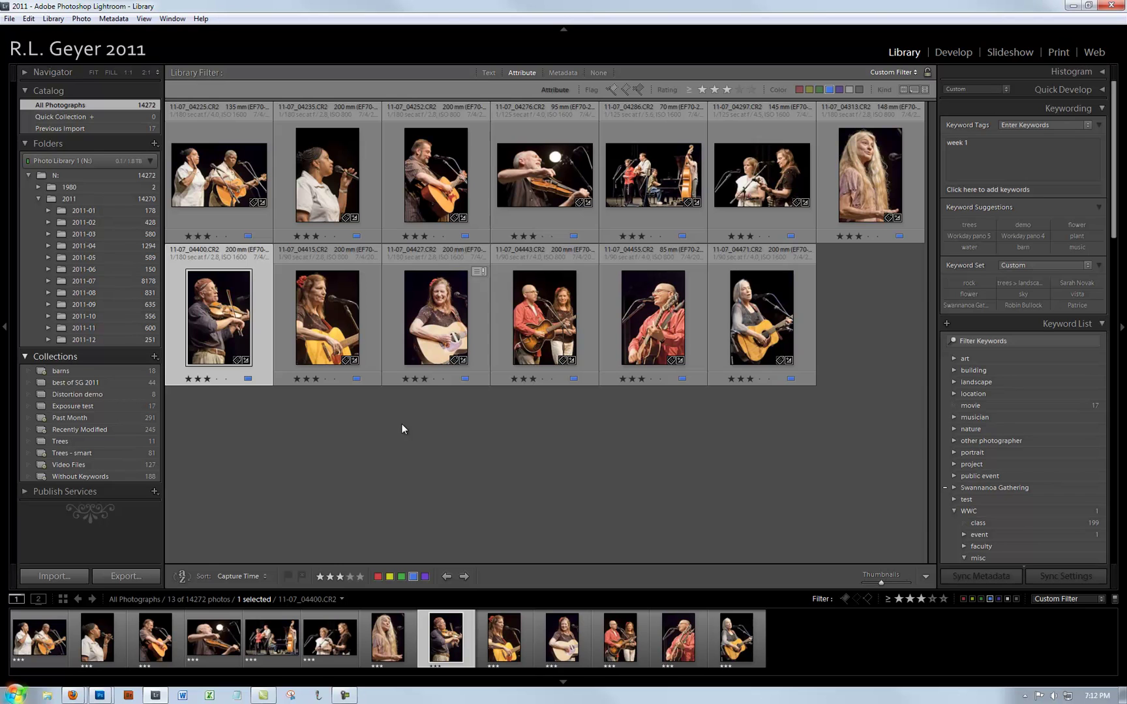
pyautogui.press('p')
# Add the red color label to the Library Filter bar's label selection
pyautogui.click(800, 89)
# Add yellow and green labels to the filter and shrink thumbnails to fit all 44 photos
pyautogui.click(810, 90)
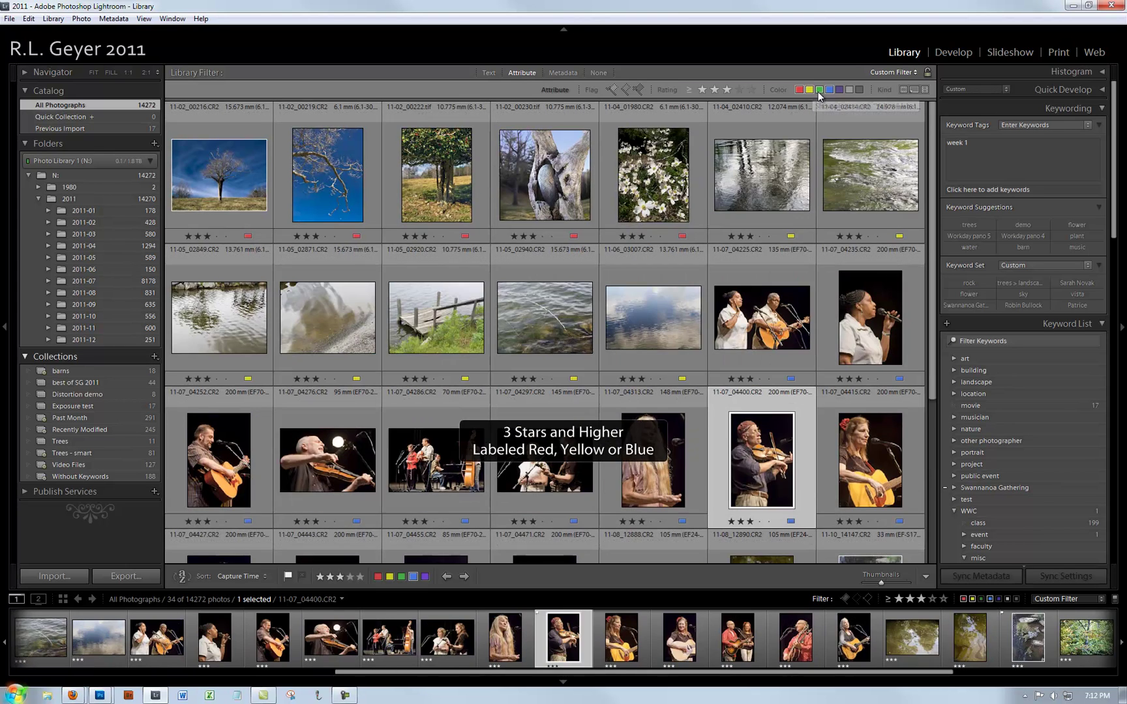
pyautogui.click(819, 89)
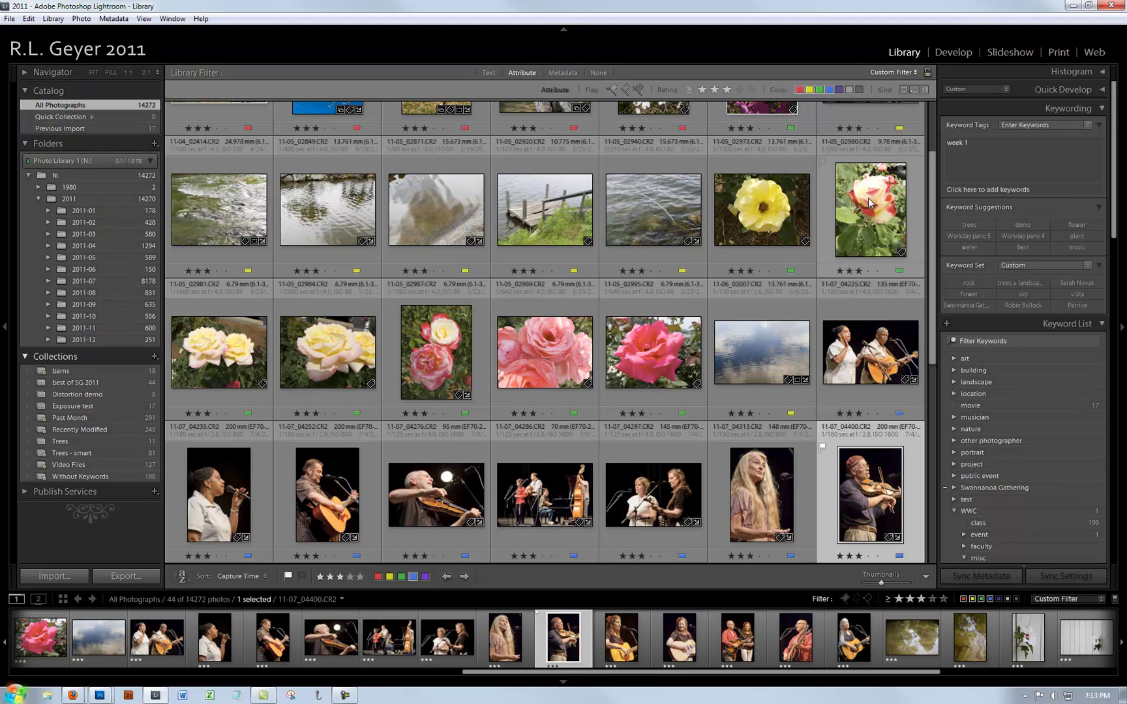
pyautogui.moveTo(883, 584); pyautogui.dragTo(860, 582)
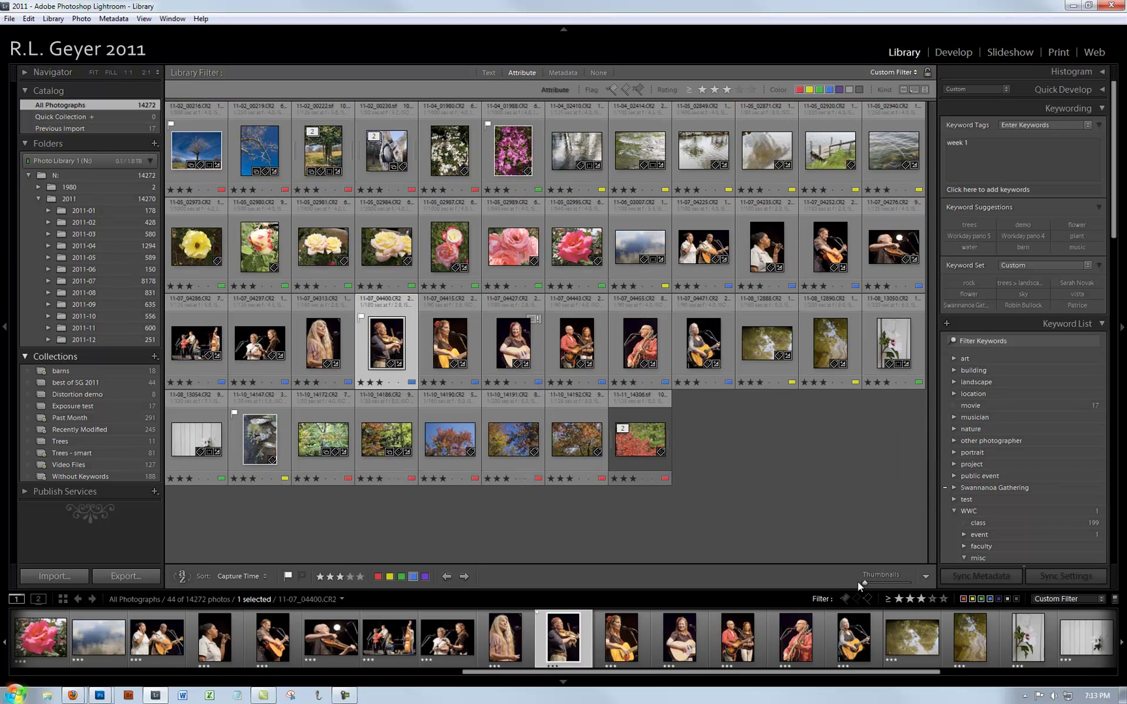
pyautogui.click(814, 511)
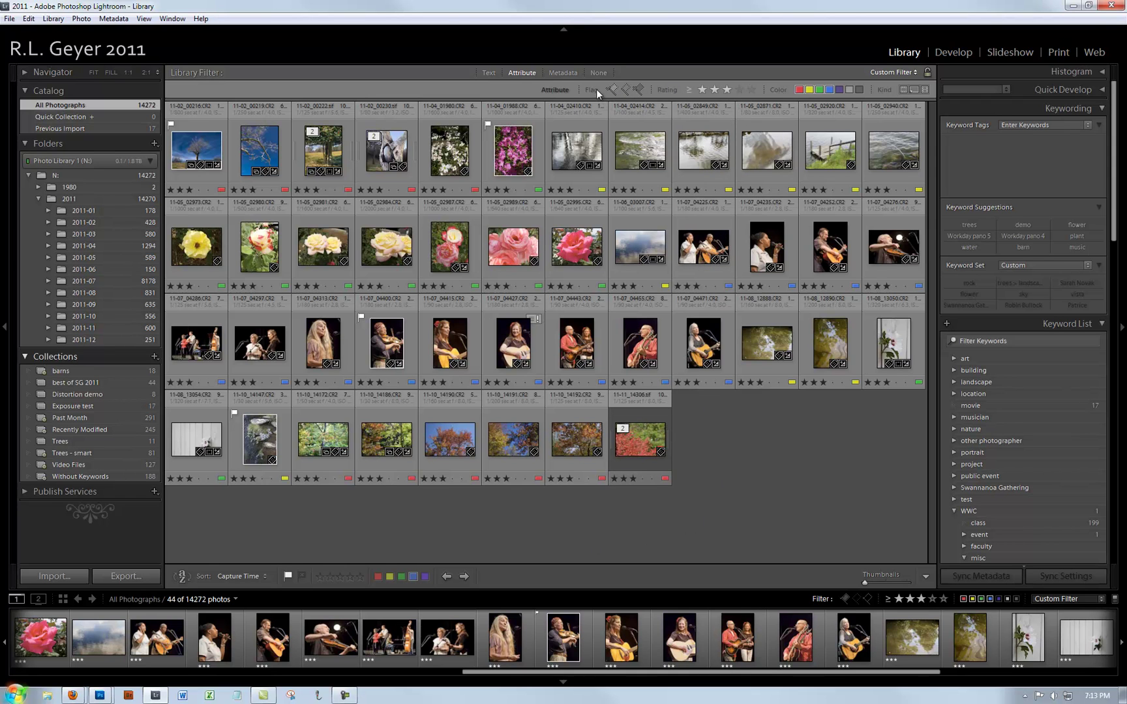
pyautogui.click(613, 88)
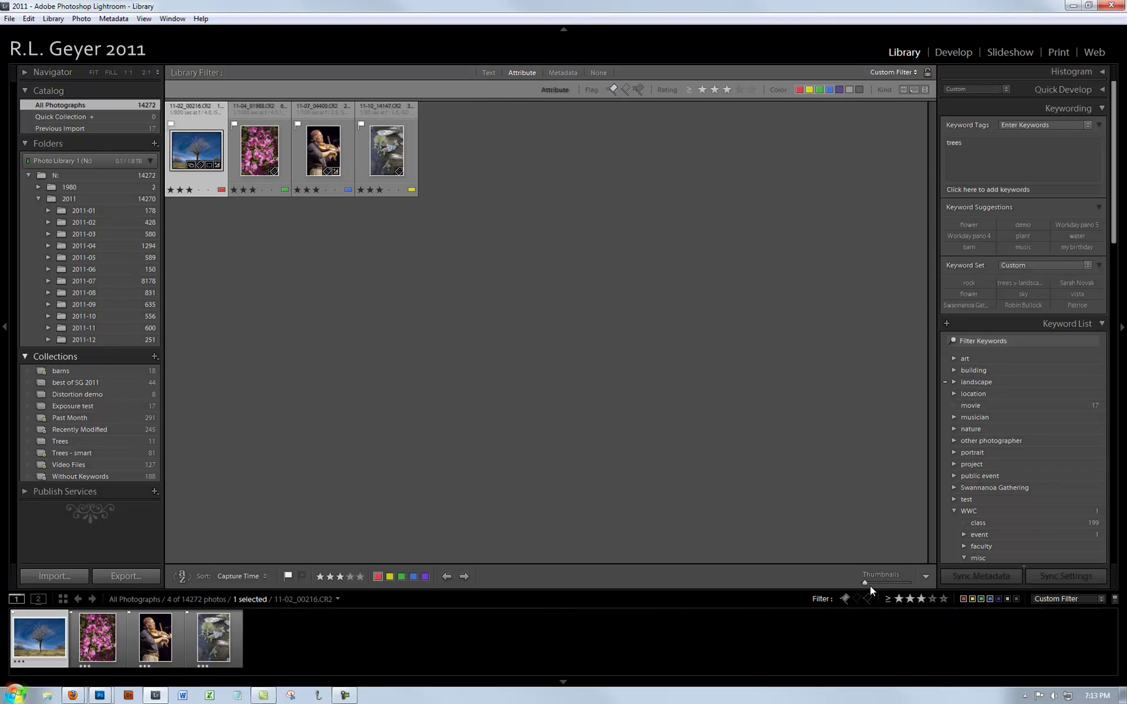
pyautogui.moveTo(867, 582); pyautogui.dragTo(895, 583)
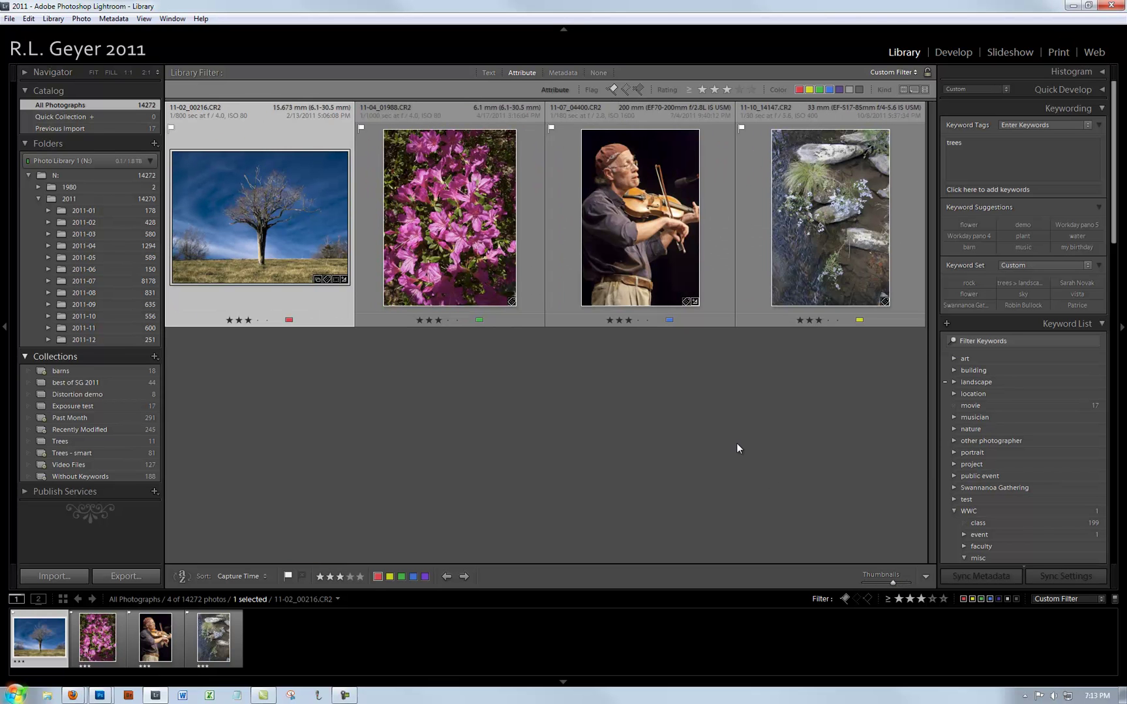
pyautogui.moveTo(640, 220)
pyautogui.click(613, 88)
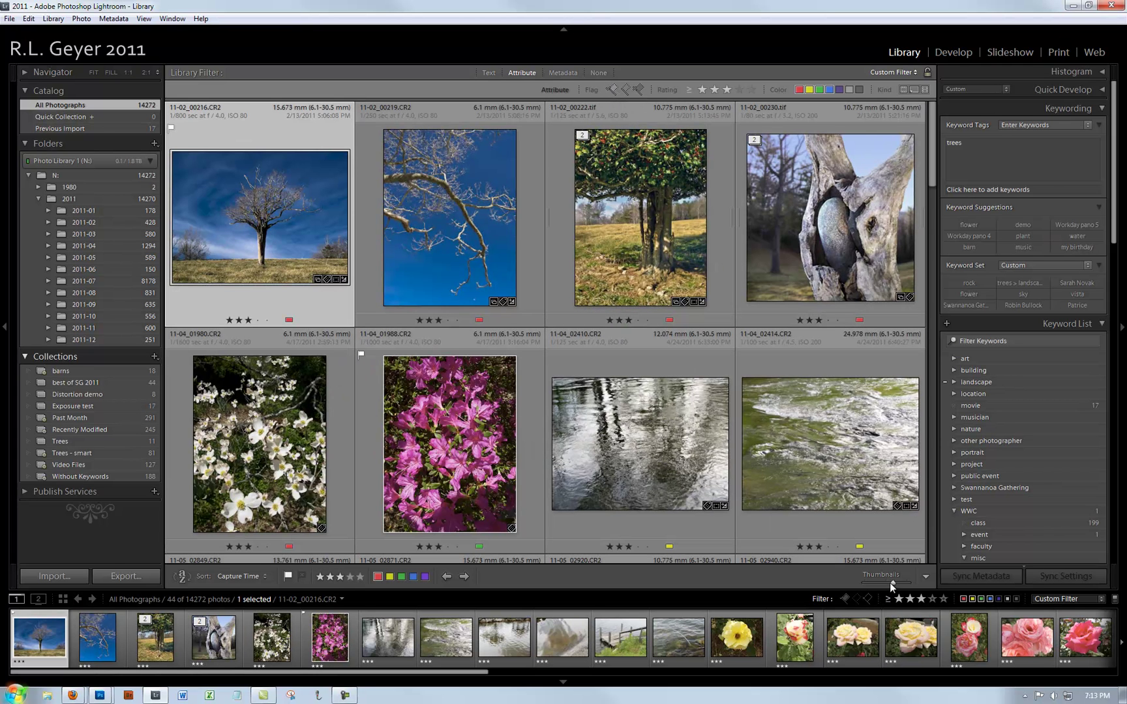
pyautogui.moveTo(891, 582); pyautogui.dragTo(871, 583)
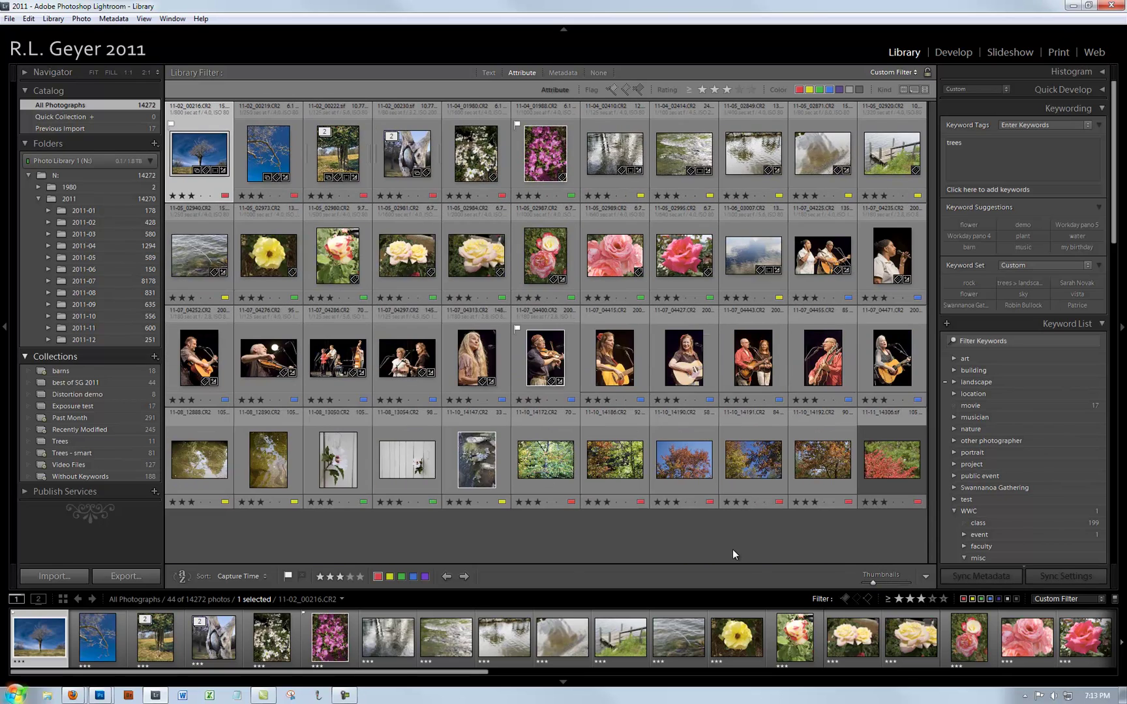